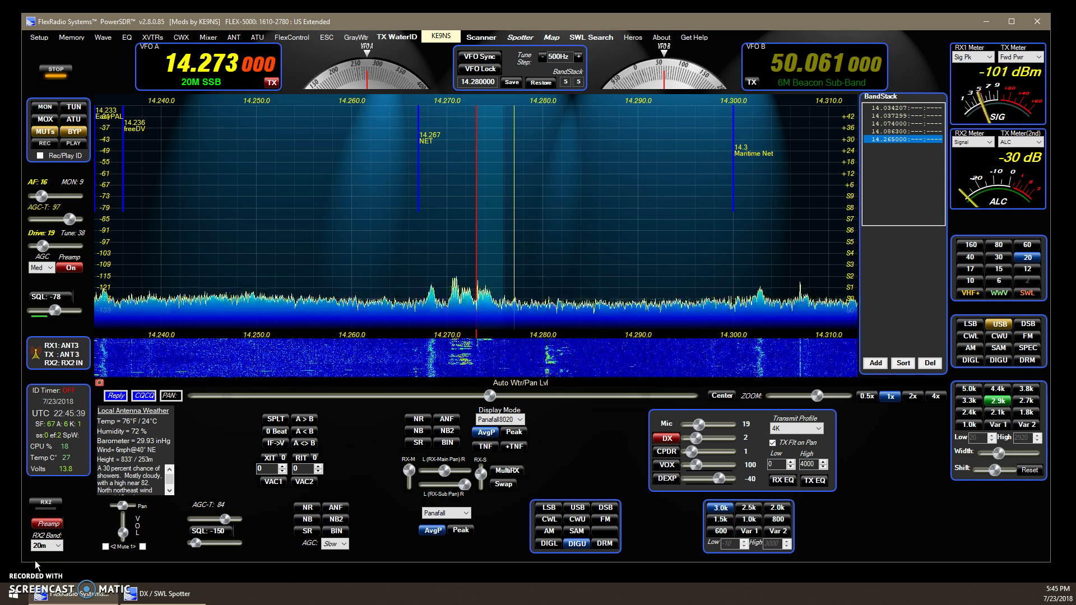
- Enable split and shift VFO B 5 kHz up to transmit on 14.278 while receiving 14.273
left_click(274, 419)
left_click(274, 419)
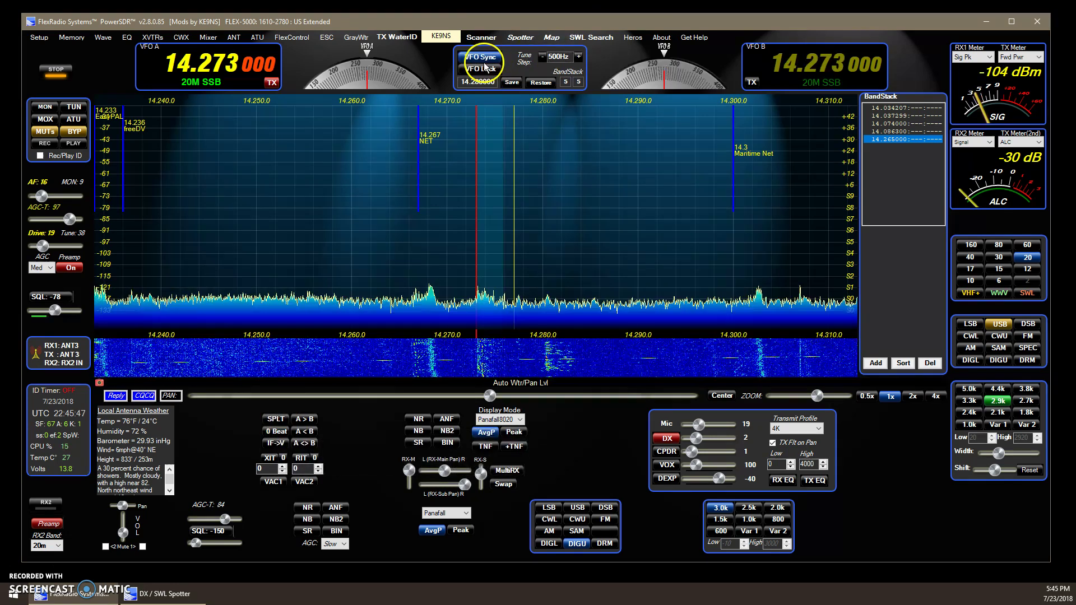
left_click(275, 420)
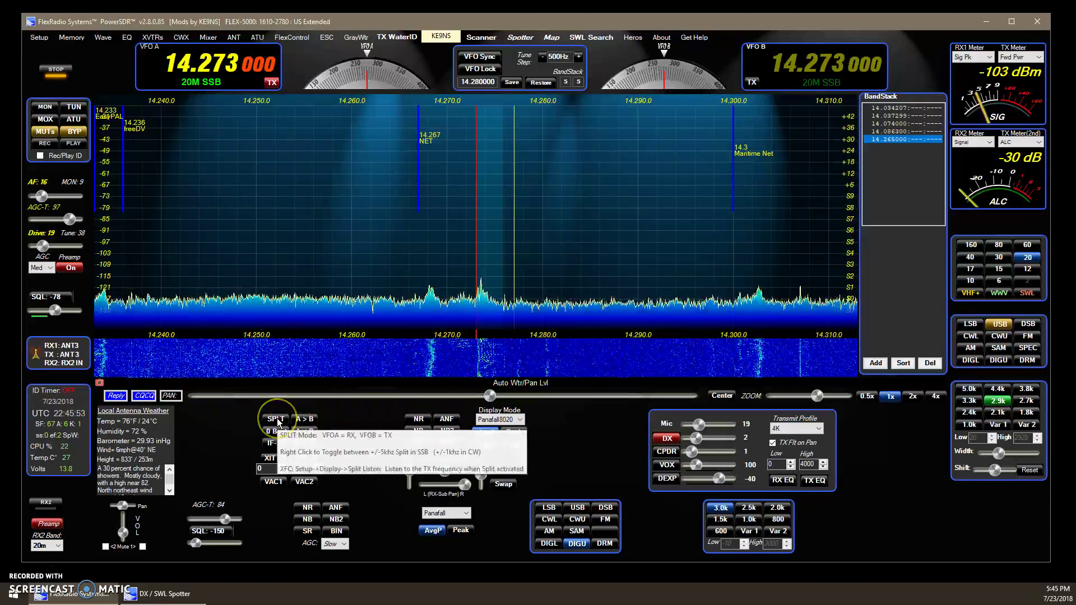
left_click(277, 418)
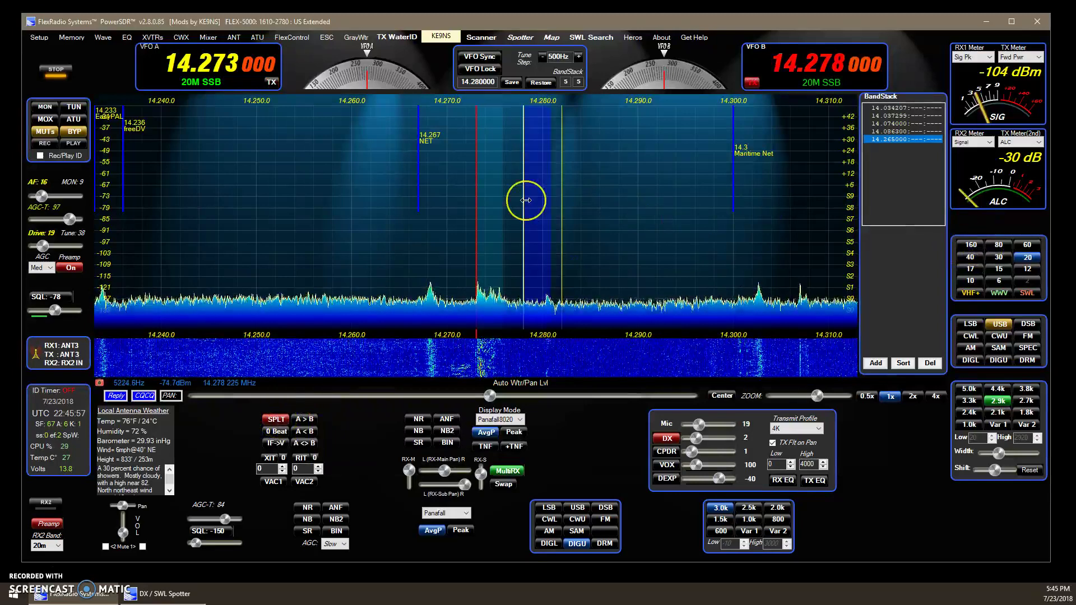
left_click(277, 422)
left_click(536, 165)
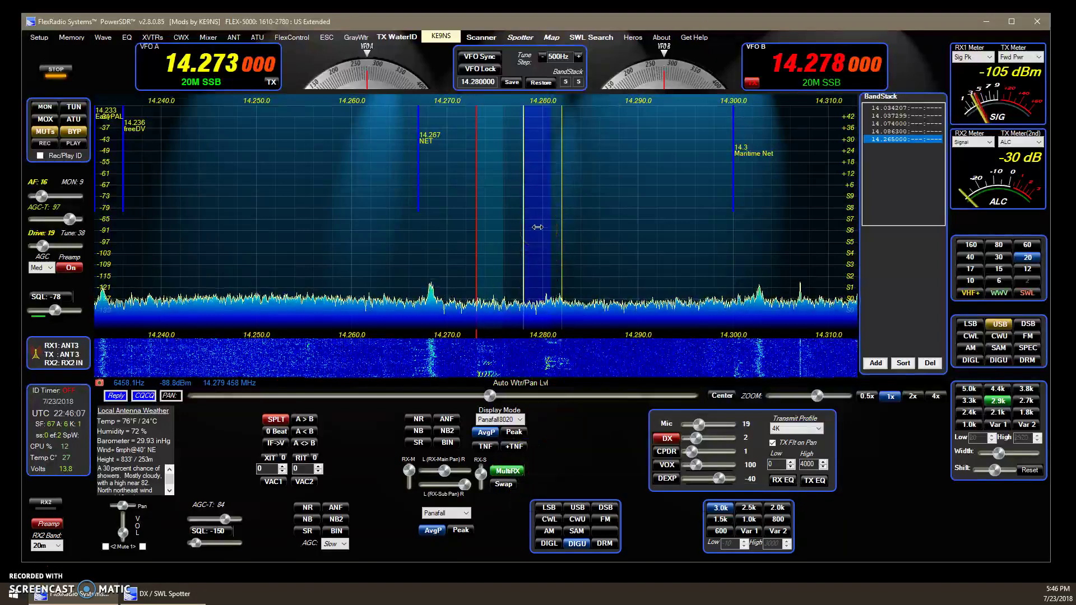
left_click_drag(537, 227, 642, 252)
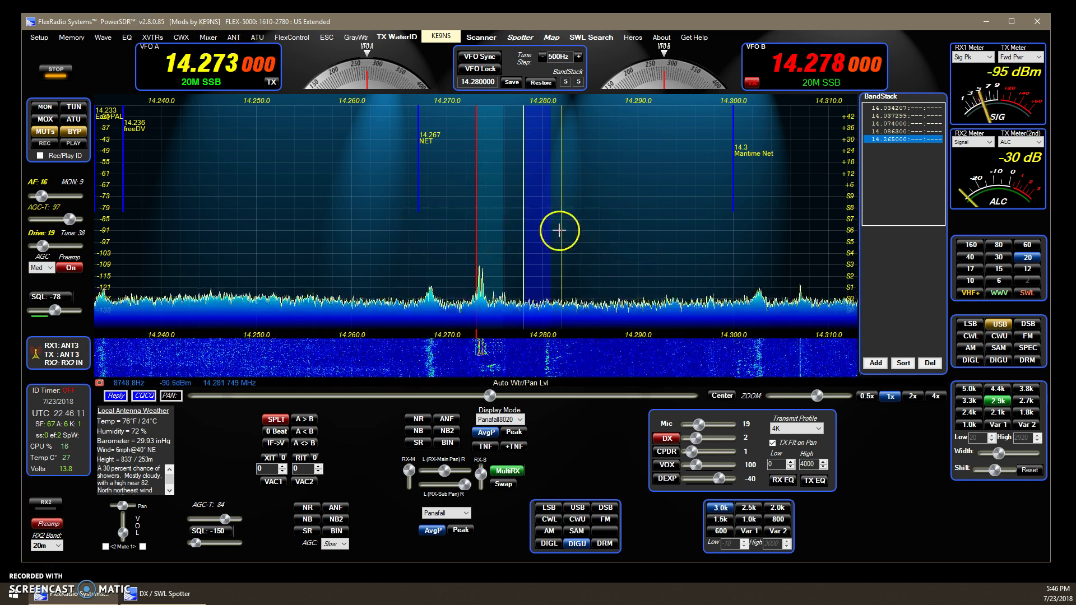
- Uncheck Split TX Listen on the Setup Display tab and apply with OK
left_click(36, 39)
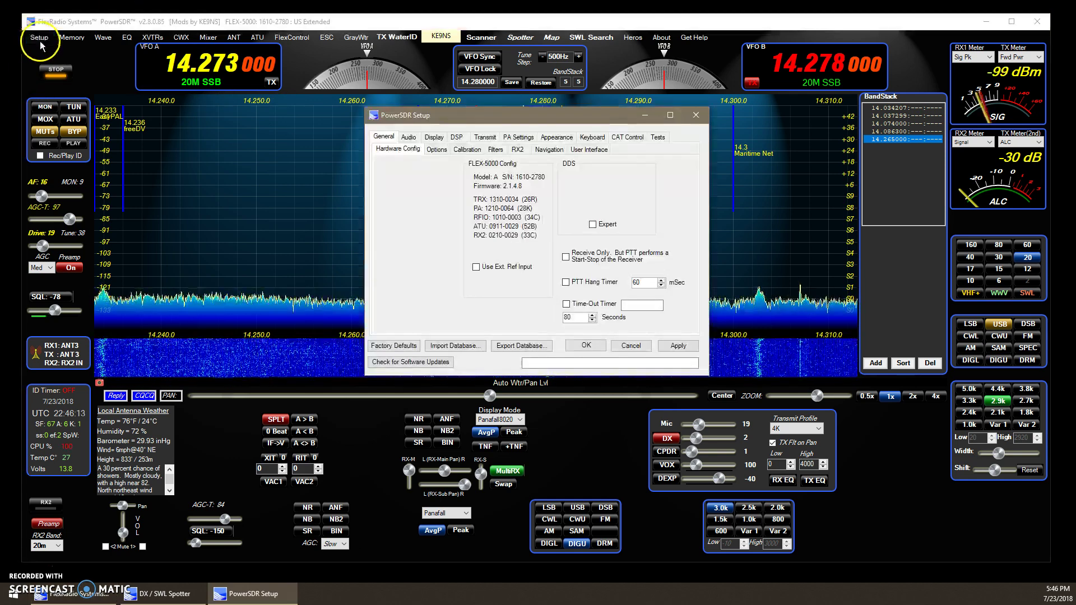
left_click(484, 138)
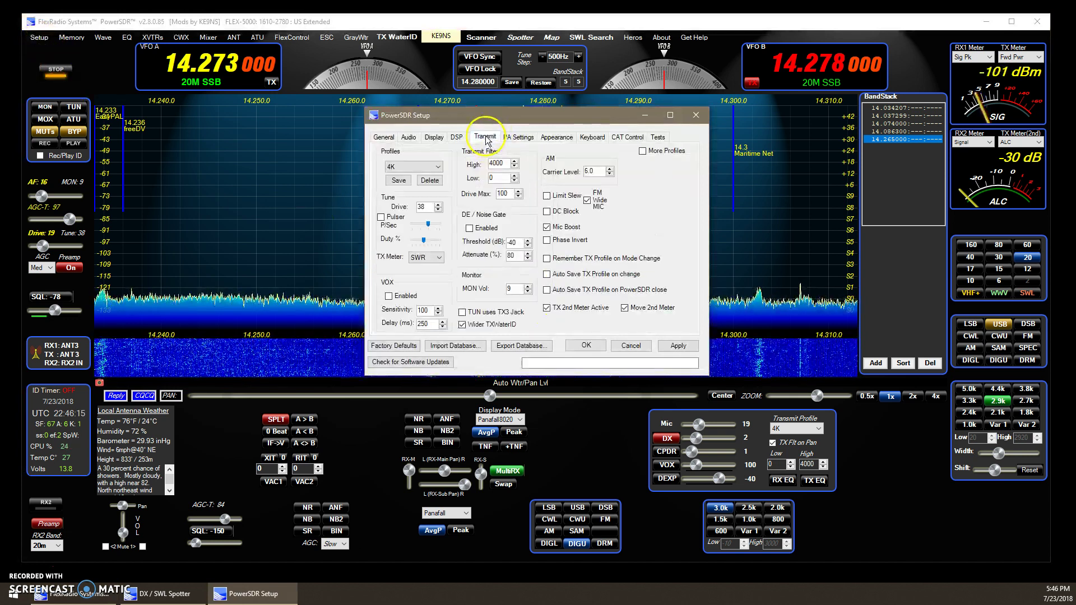
left_click(428, 140)
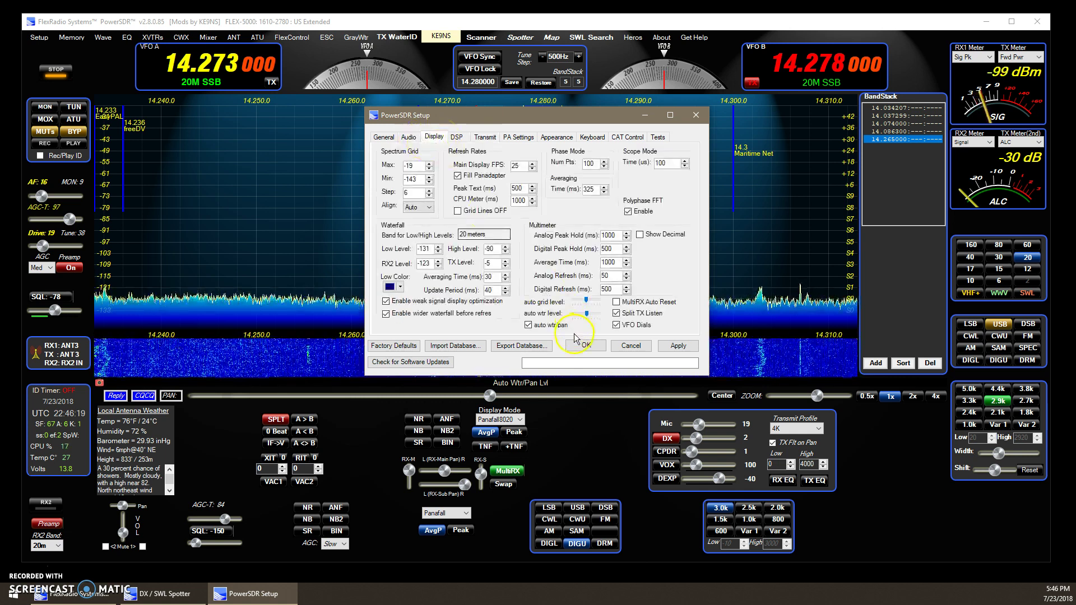
left_click(616, 314)
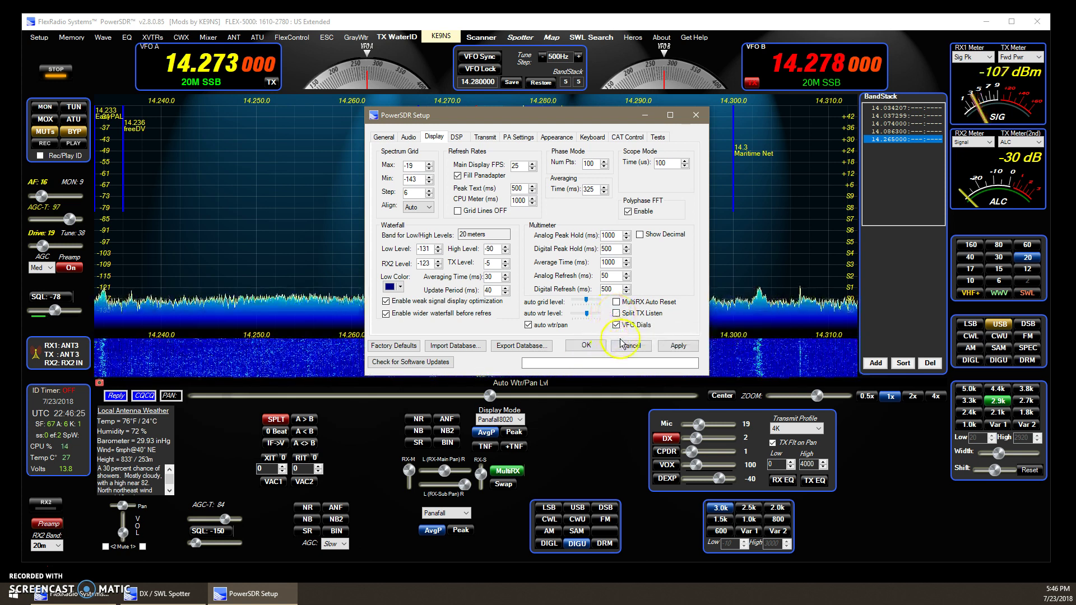
left_click(587, 346)
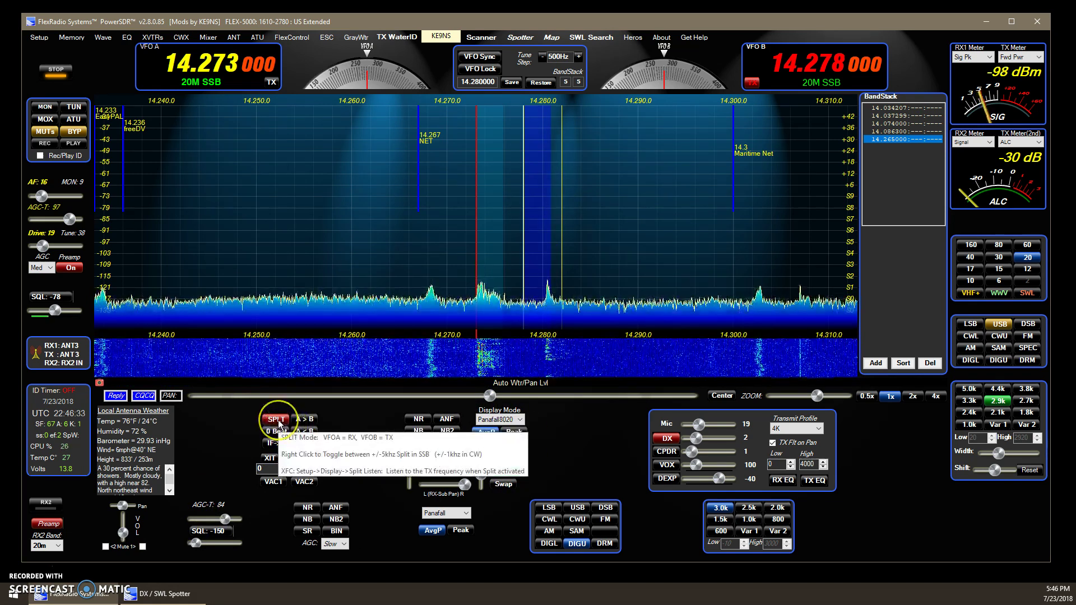
- Leave MultiRX off and disable split so VFO A at 14.273 handles transmit too
left_click(507, 470)
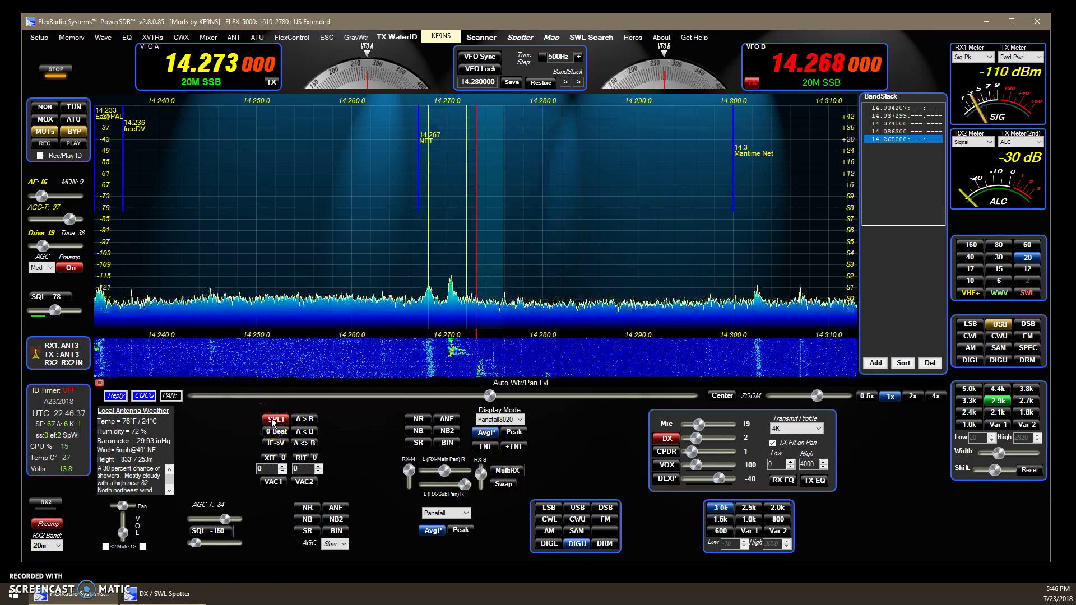
left_click(514, 472)
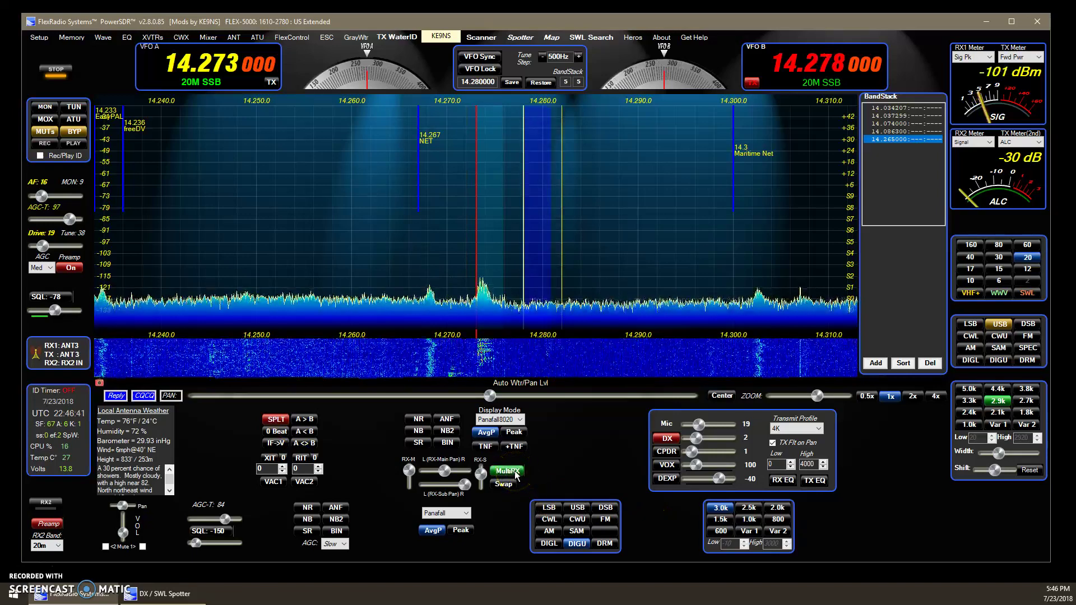
left_click(515, 471)
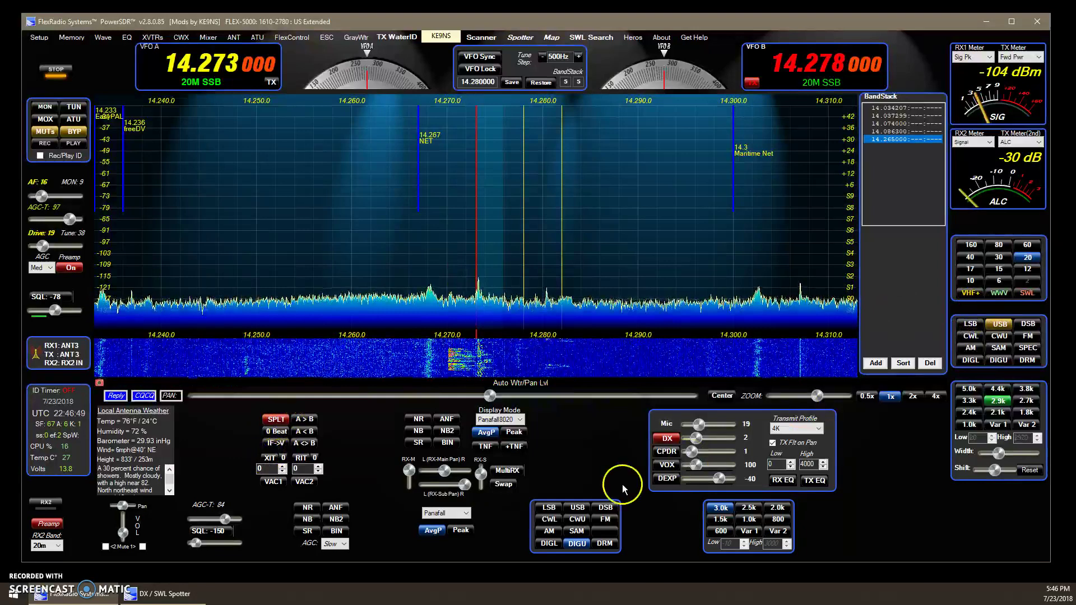
left_click(275, 418)
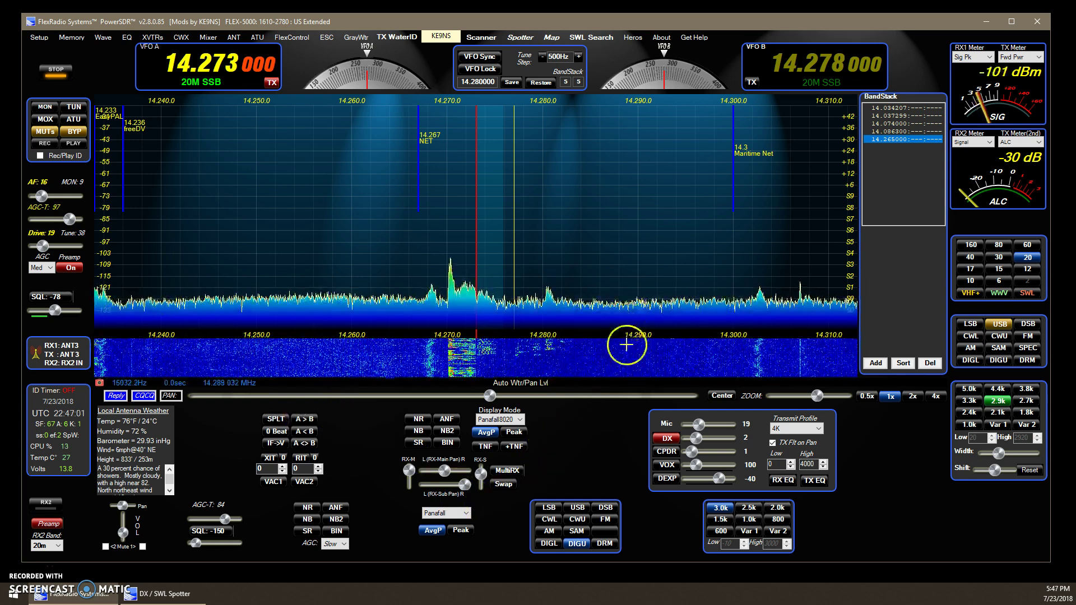
- Auto-adjust waterfall and panadapter levels and check the auto Wtr/Pan settings in Setup's Display tab
mouse_move(621, 361)
left_mouse_down()
mouse_move(624, 312)
mouse_move(614, 384)
mouse_move(626, 348)
left_mouse_up()
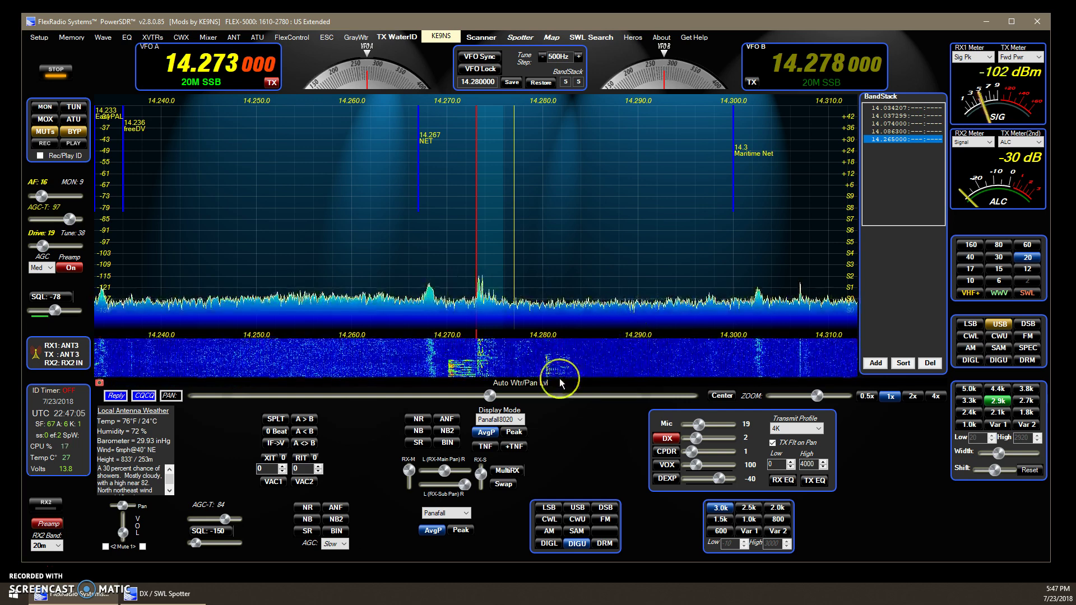
left_click(539, 387)
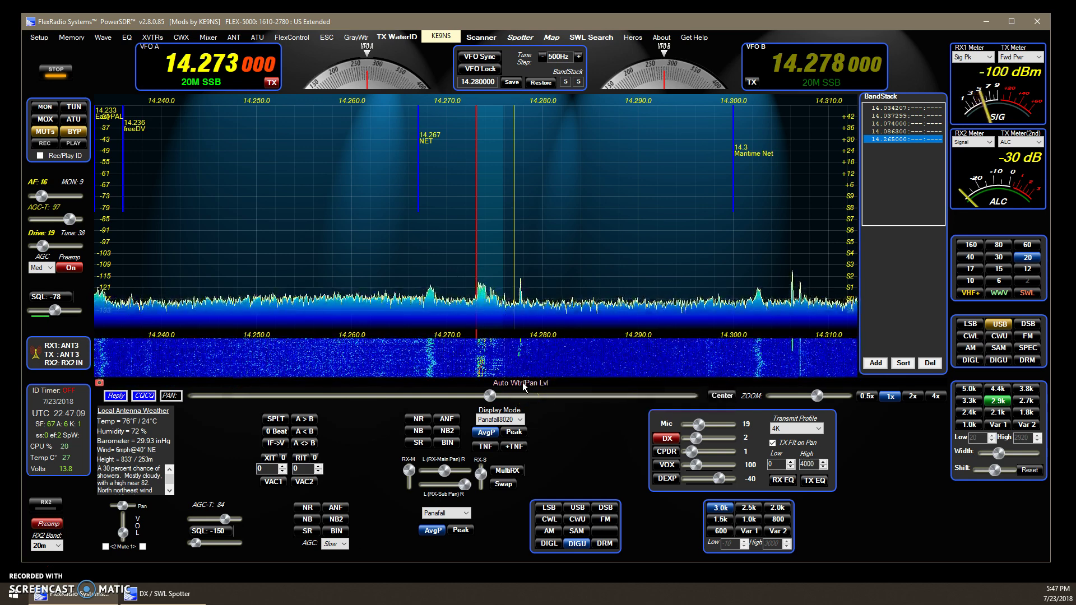
left_click(548, 334)
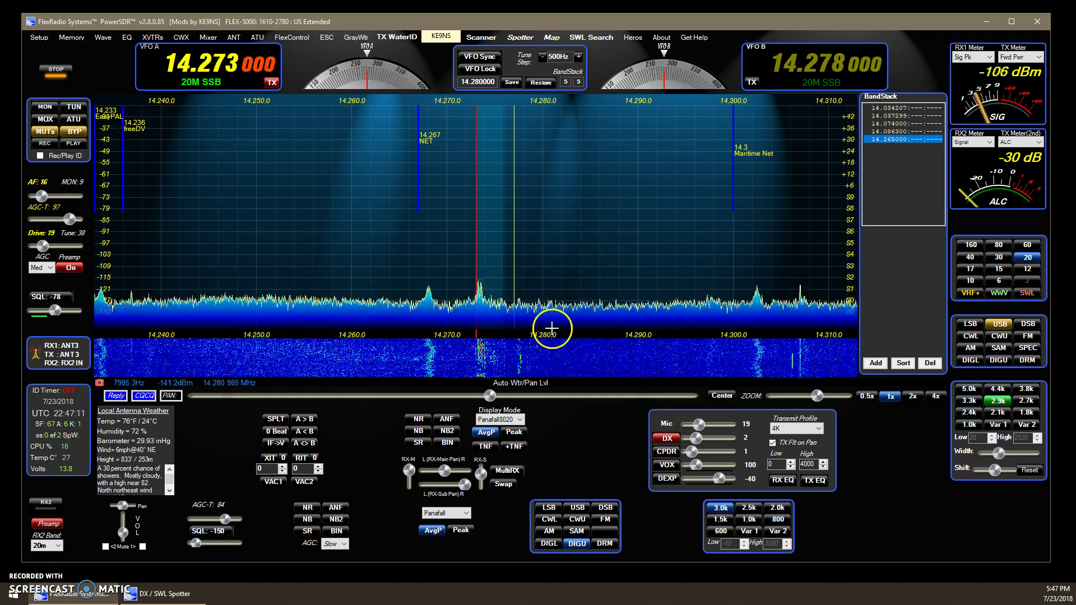
left_click(38, 39)
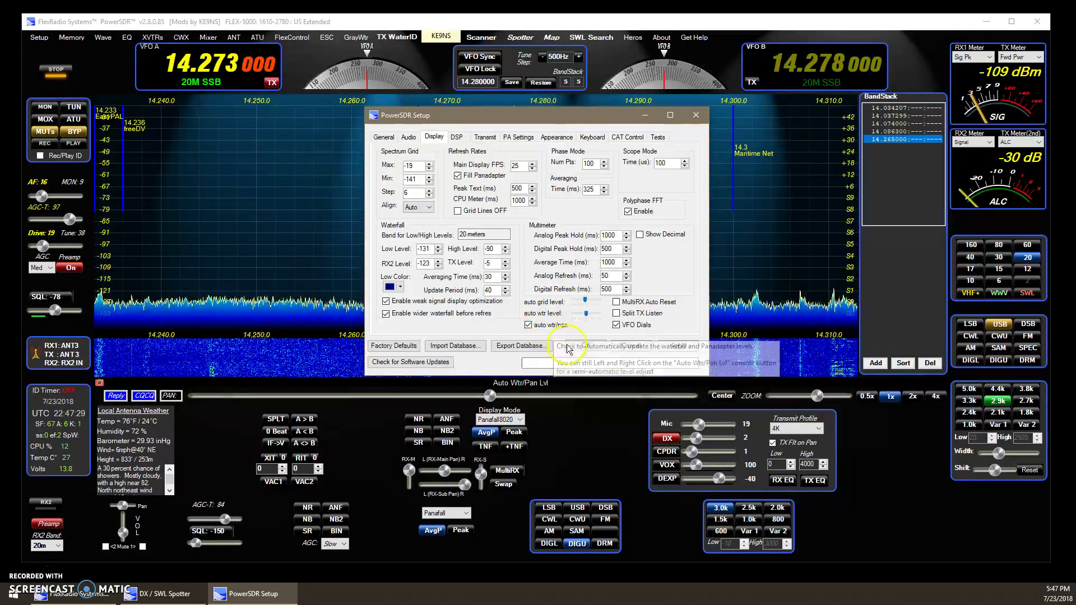
left_click(584, 347)
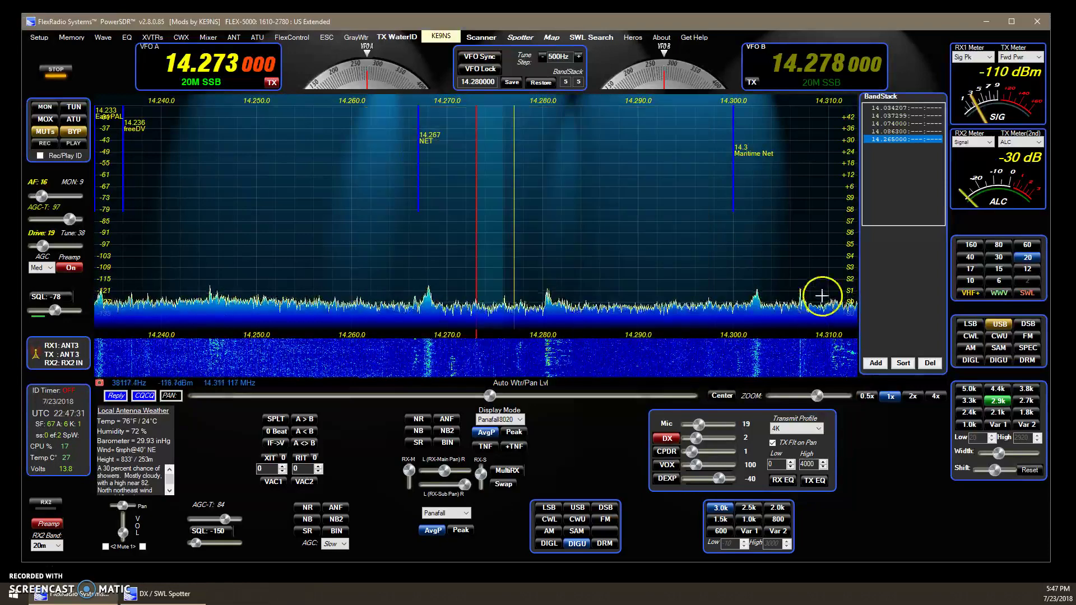
- Step VFO A through 40 m and 80 m, ending on 10 m at 28.074 FT8
left_click(971, 258)
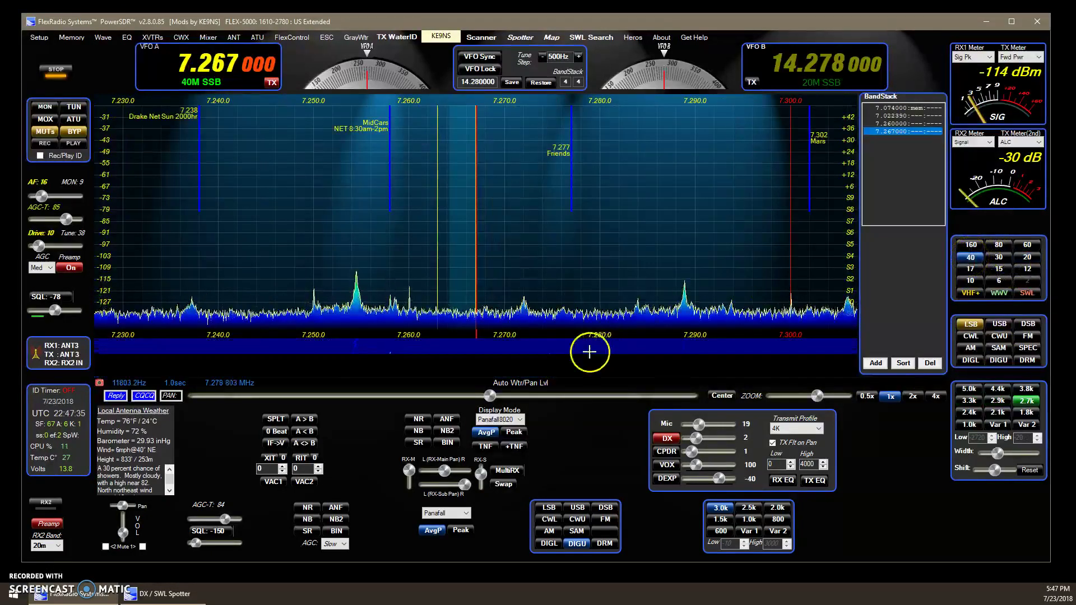
left_click(997, 246)
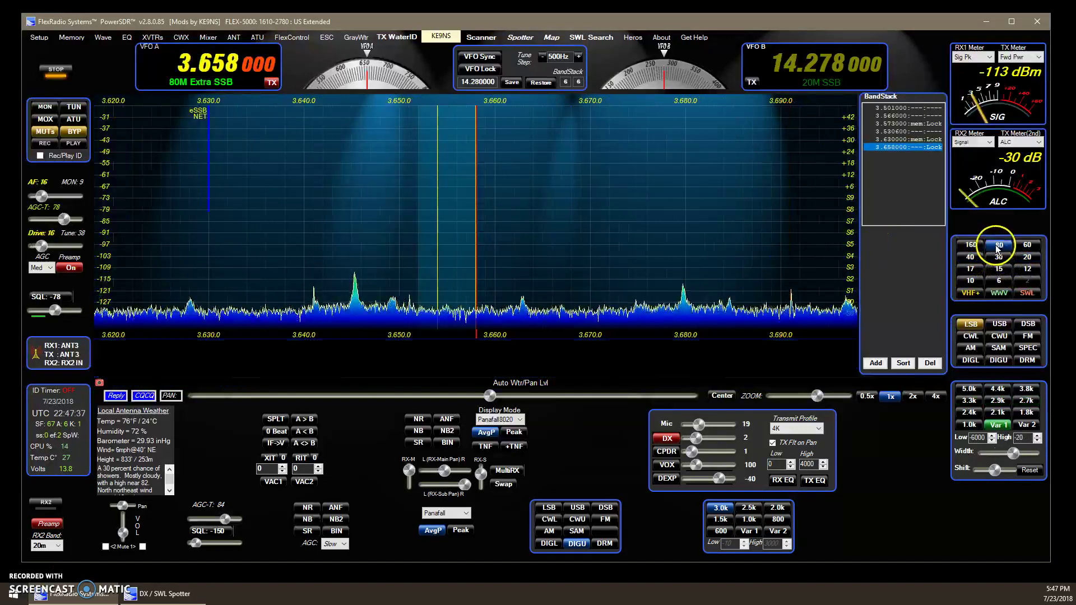
left_click(970, 281)
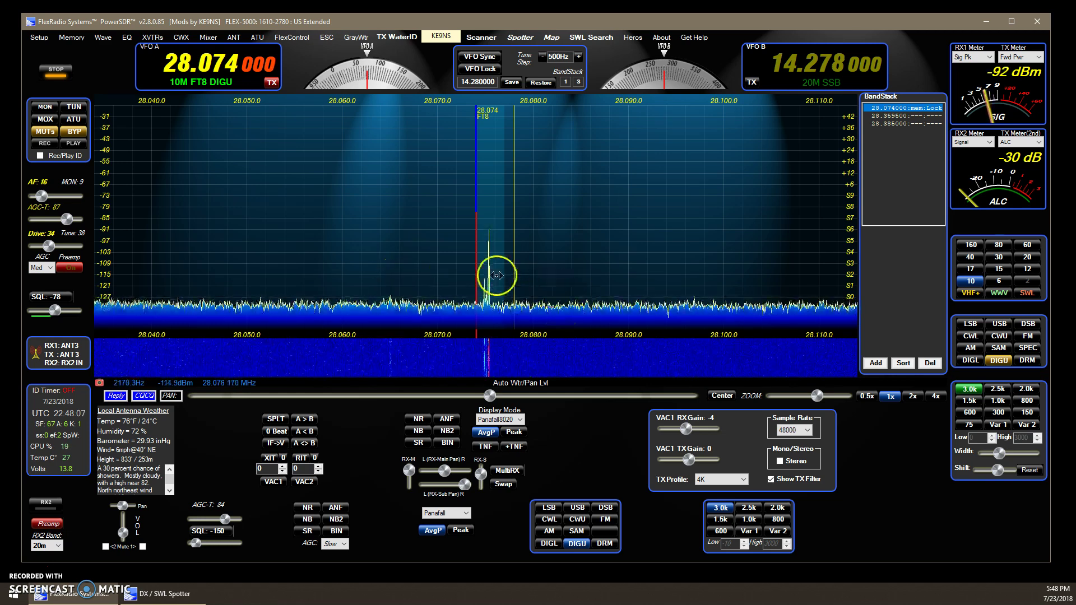
- Show Setup's Keyboard settings and lower the transmit drive to 0
scroll(619, 277, "down", 6)
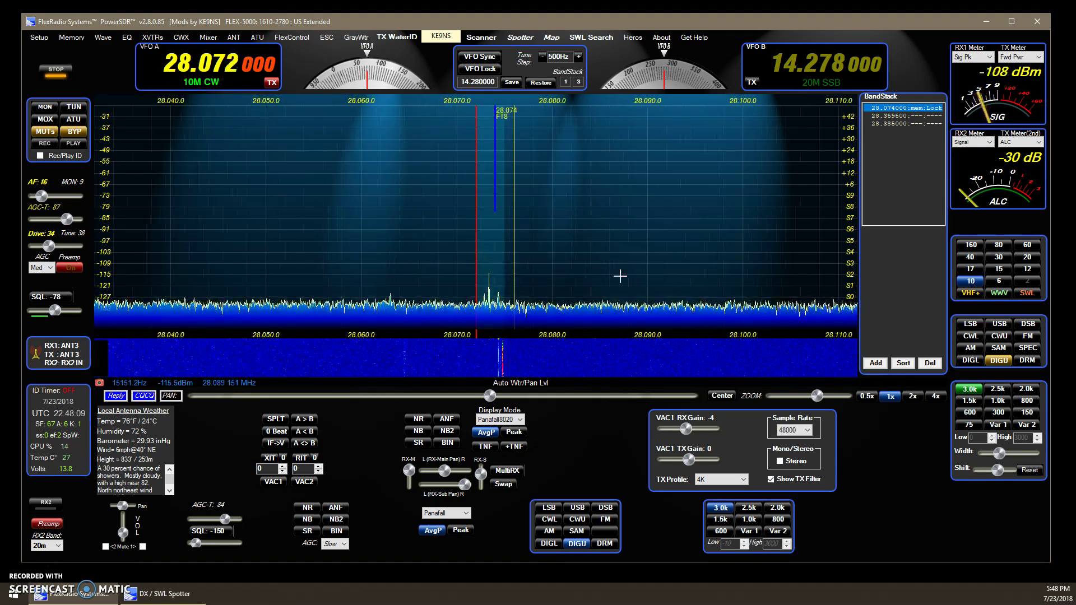
left_click(42, 41)
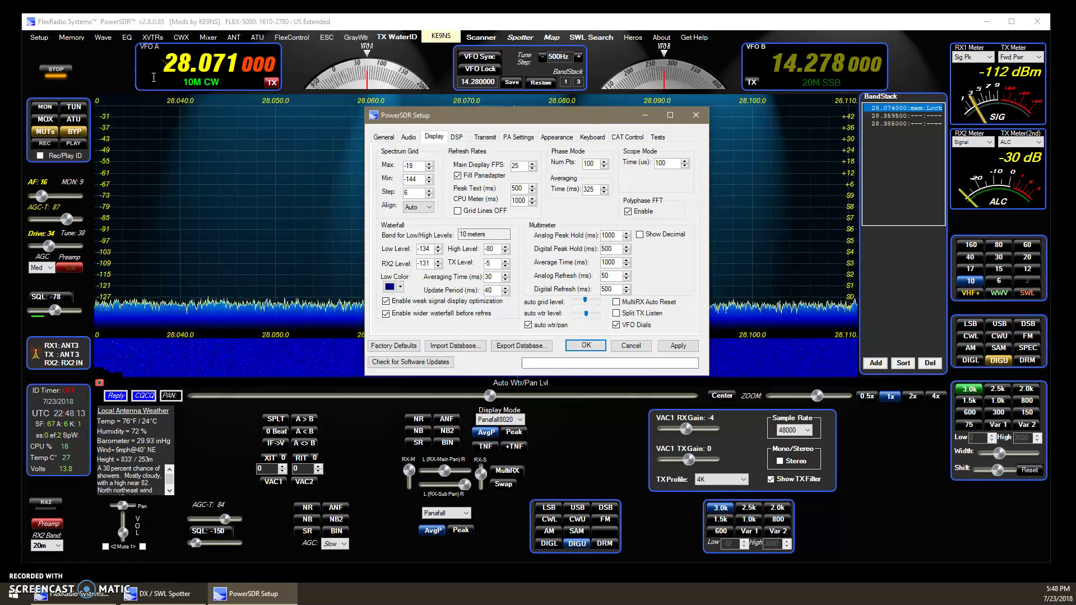
left_click(591, 138)
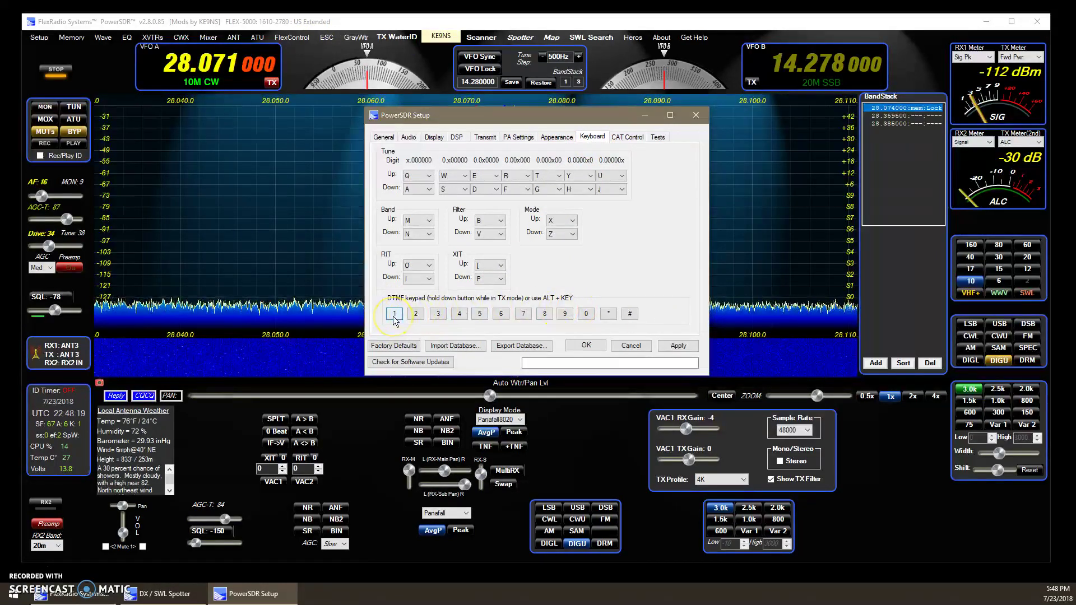
left_click_drag(56, 252, 11, 252)
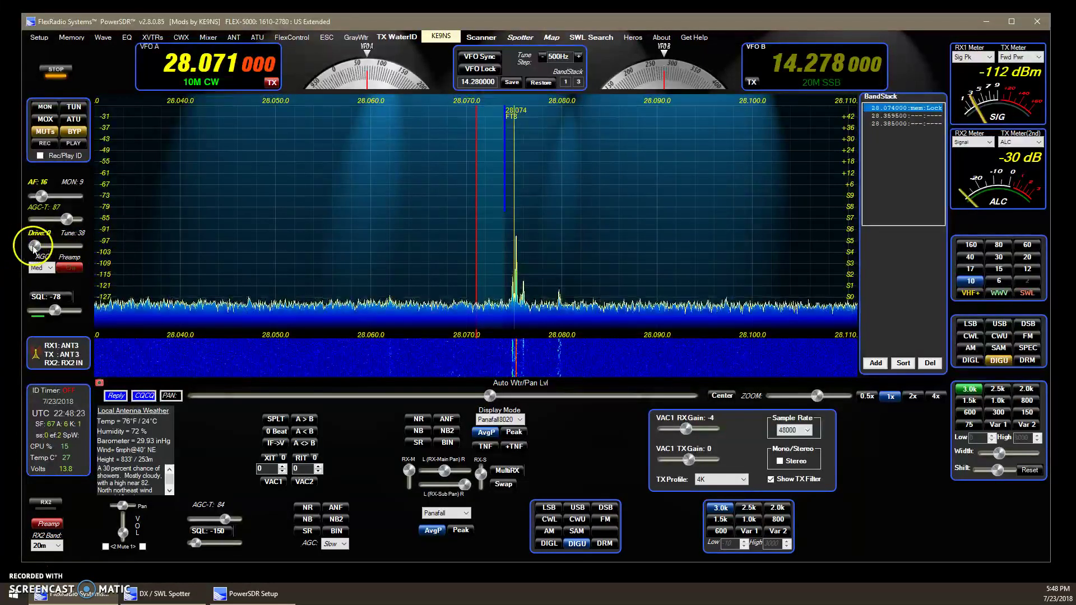
- Key the radio into transmit with the space shortcut, then return to receive
key("space")
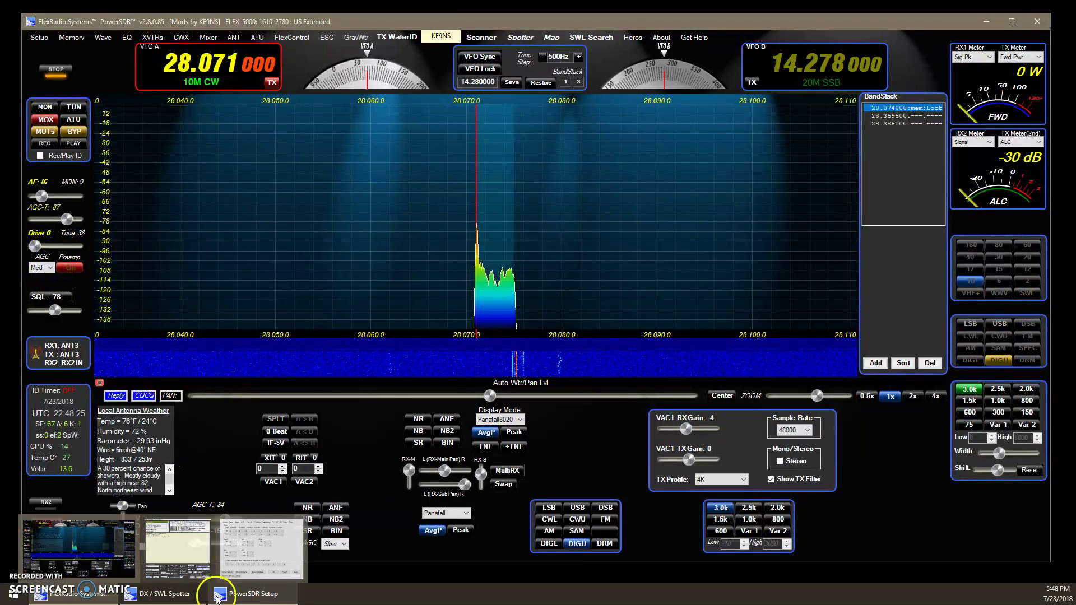
left_click(255, 595)
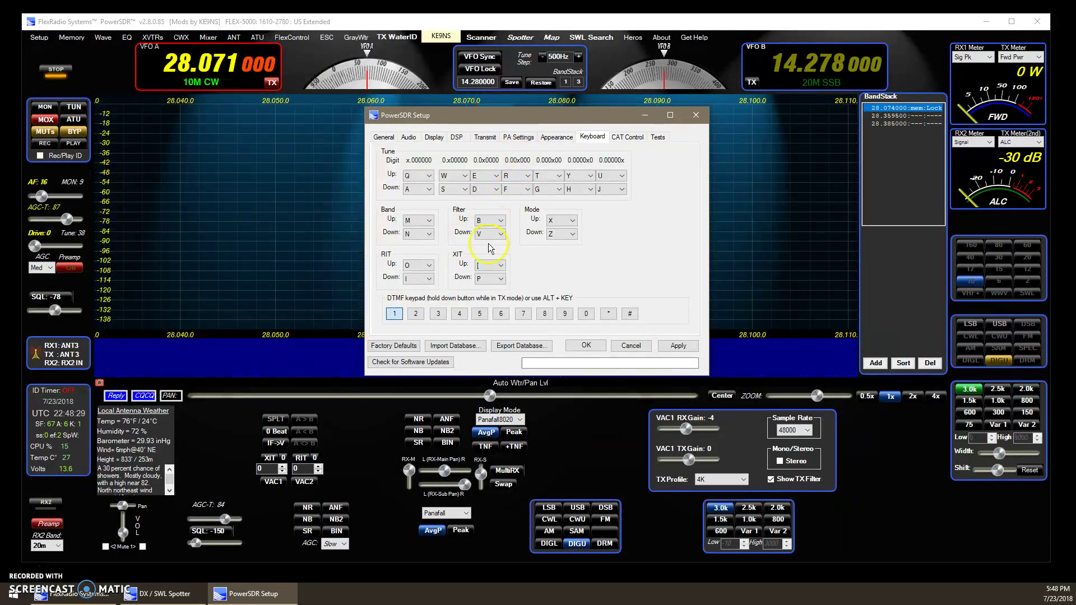
key("space")
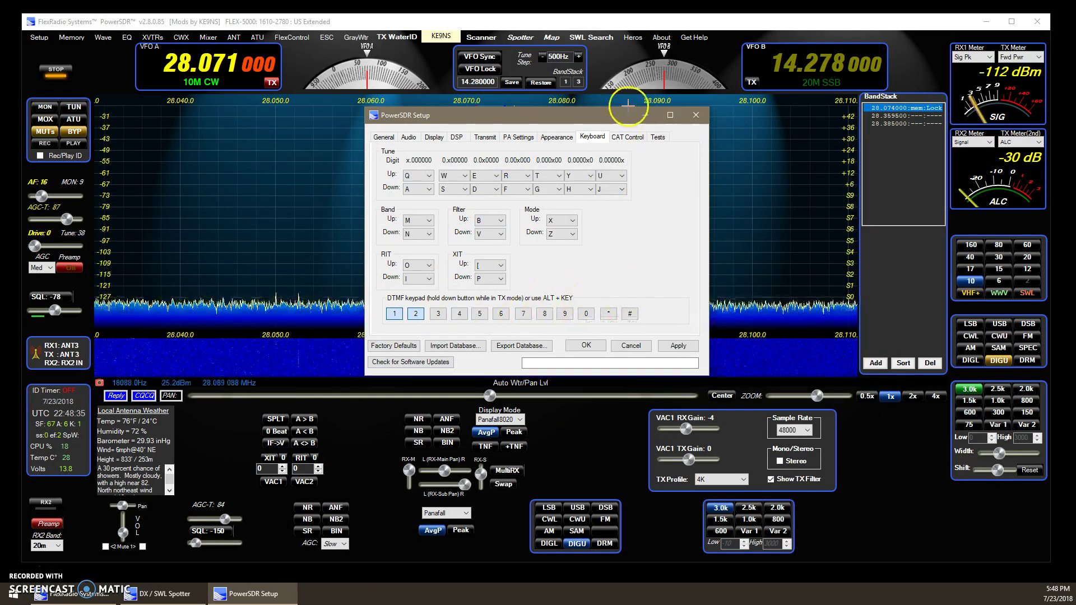
- Close Setup, then show and hide the BandText band-plan labels on the panadapter
left_click(698, 116)
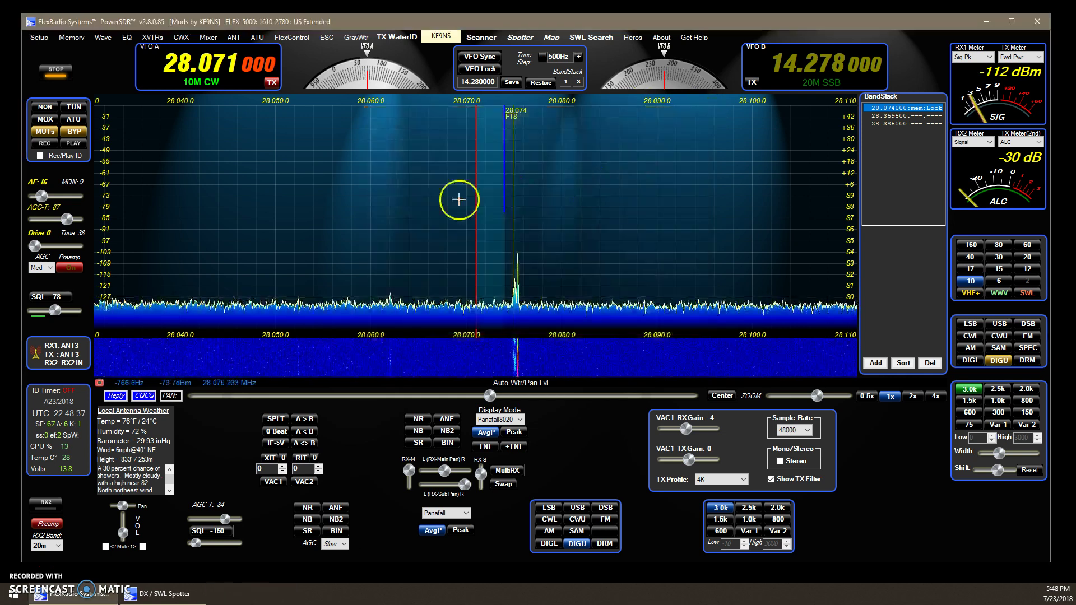
right_click(211, 84)
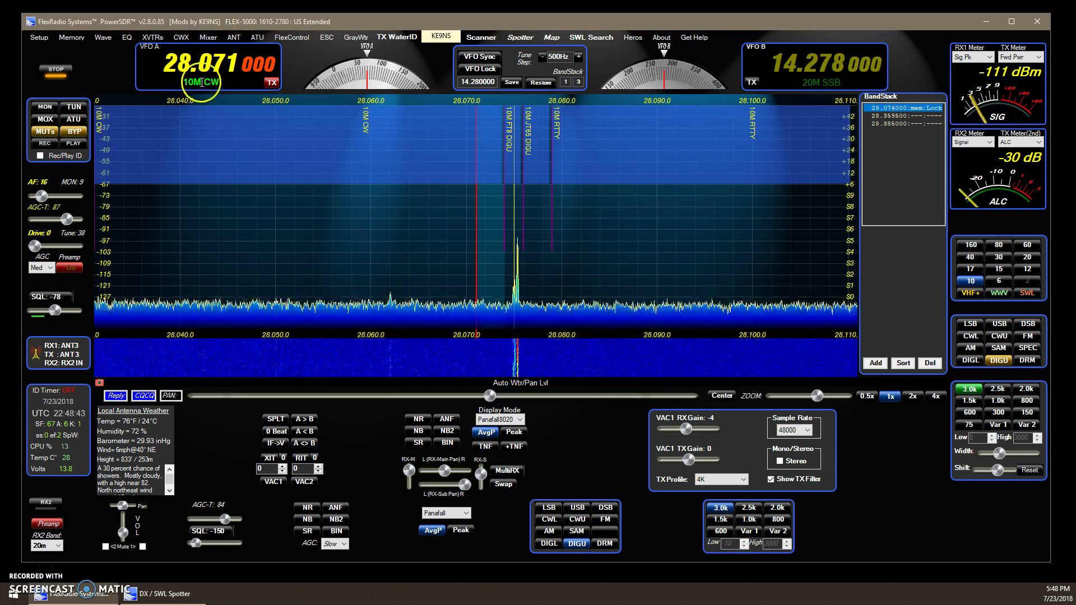
right_click(204, 80)
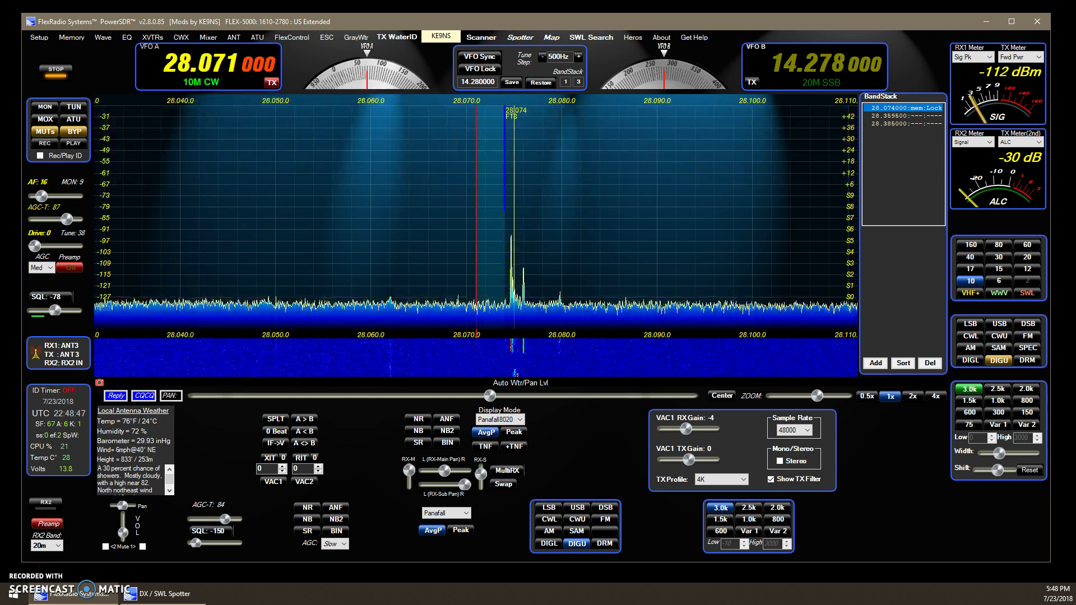
- Run Update BandText from Setup's General > Options page and acknowledge the confirmation
left_click(38, 37)
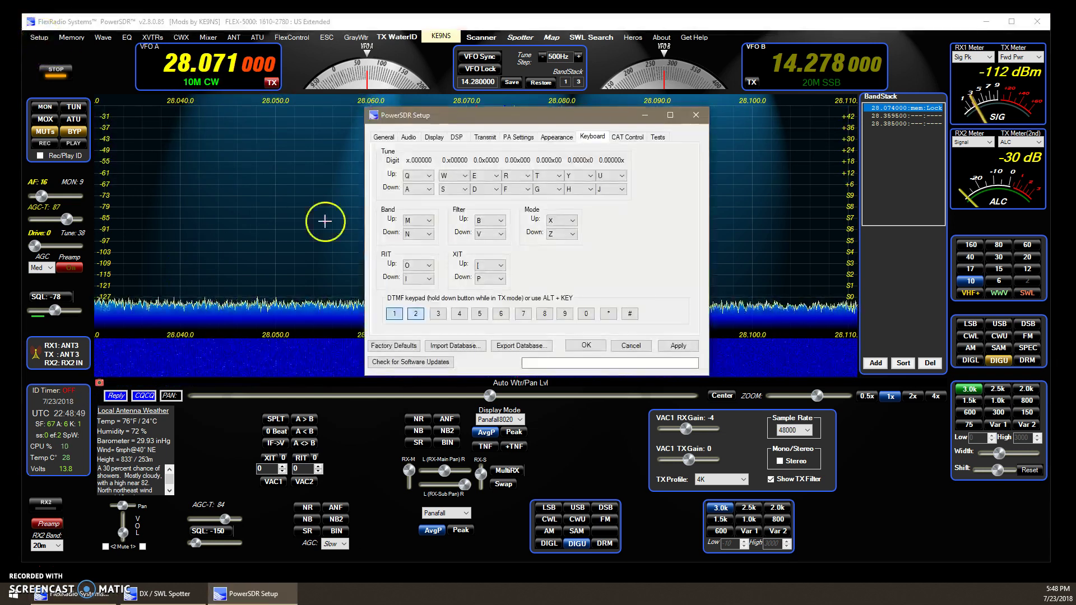
left_click(408, 137)
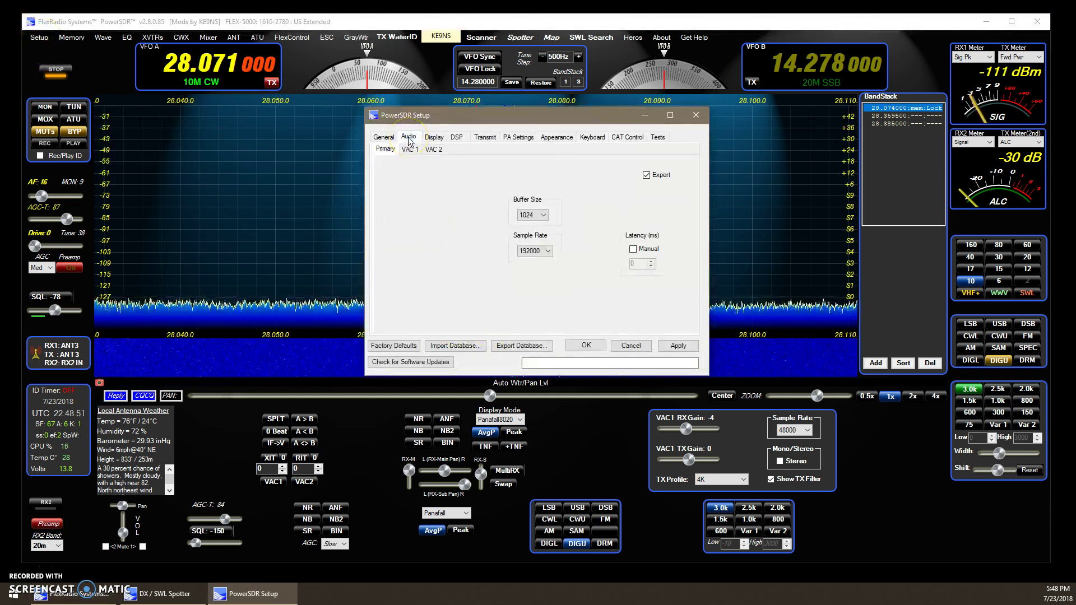
left_click(384, 137)
left_click(437, 149)
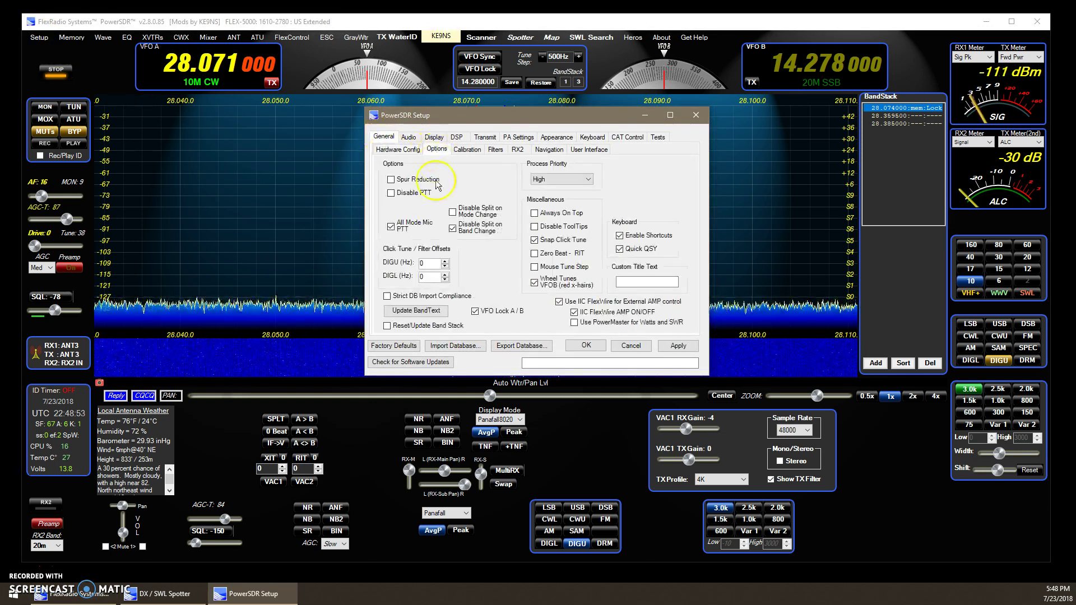
left_click(418, 312)
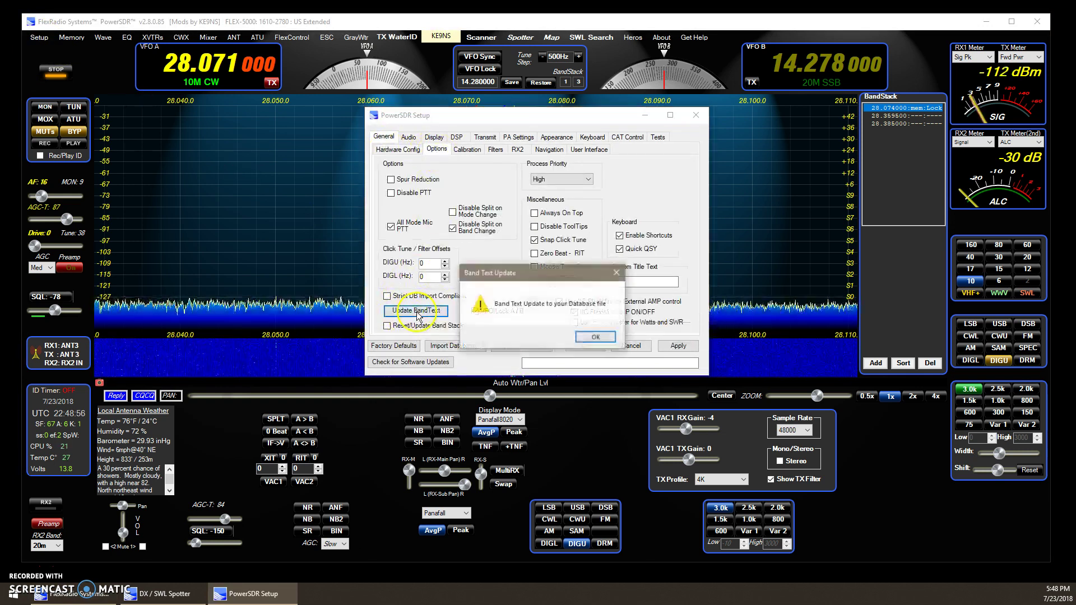
left_click(596, 337)
left_click(586, 346)
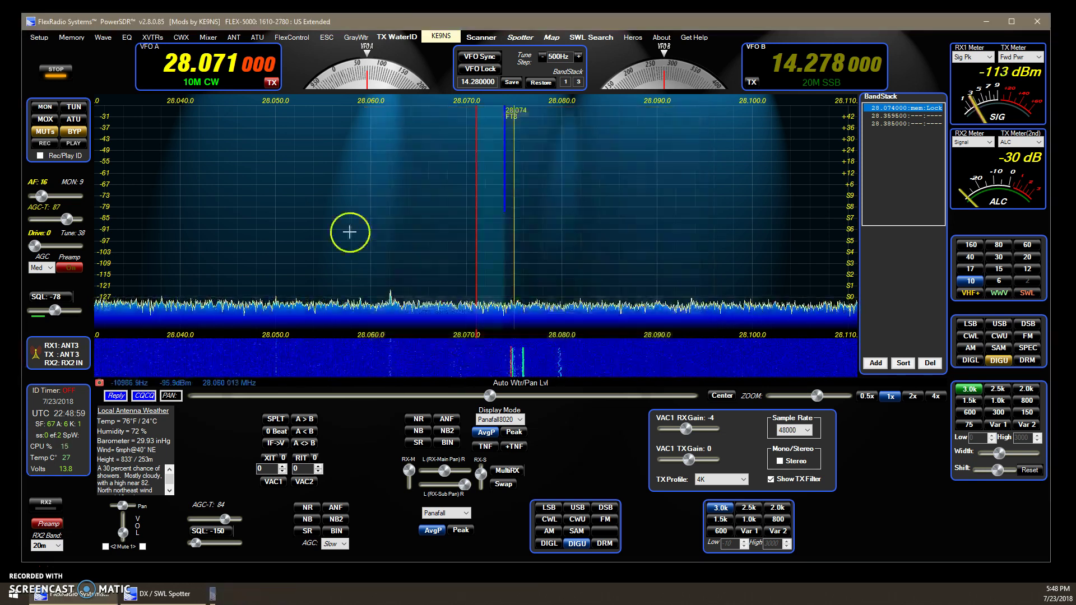
scroll(301, 215, "up", 1)
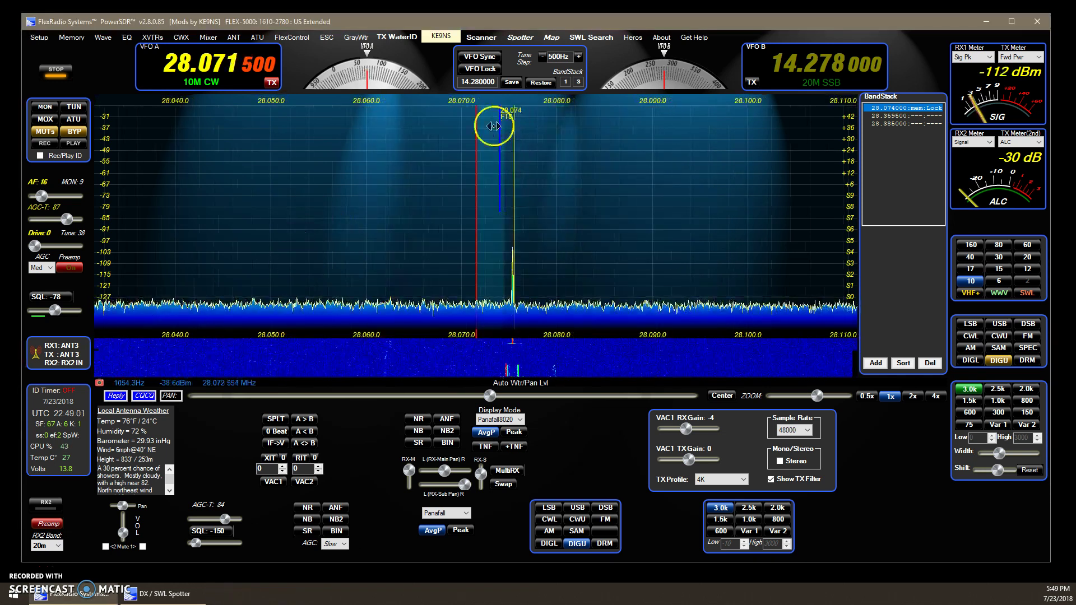
left_click(202, 82)
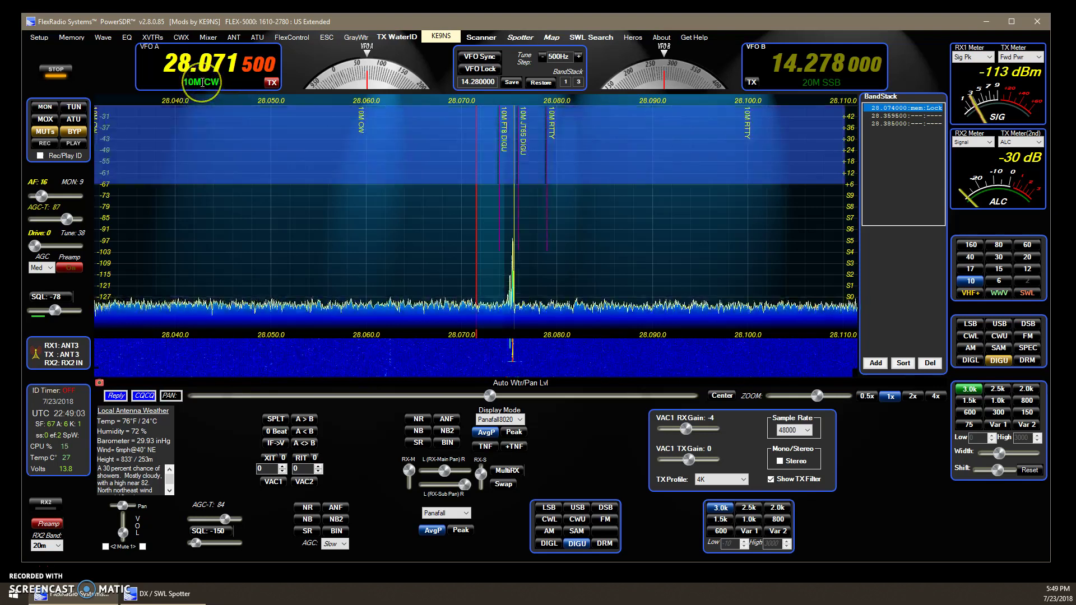
left_click(202, 82)
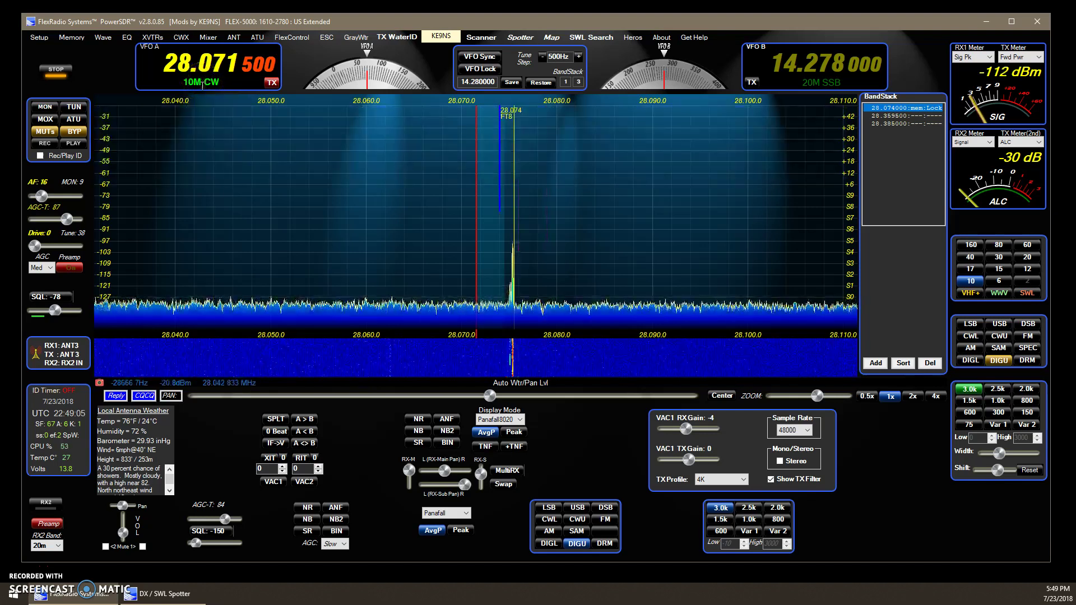
left_click(278, 235)
scroll(278, 235, "down", 1)
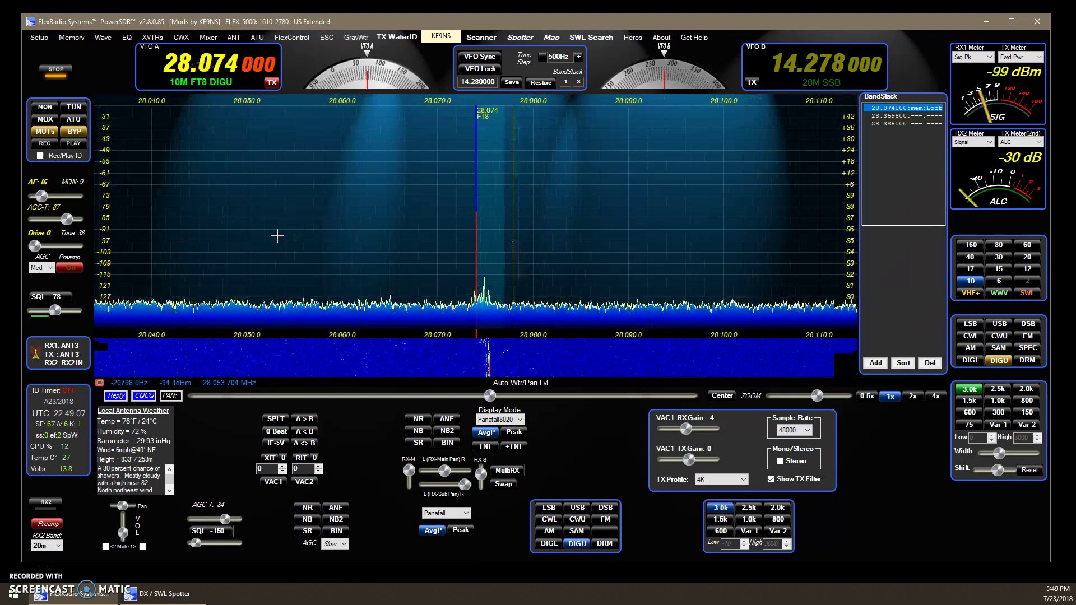
scroll(277, 235, "down", 6)
left_click(226, 259)
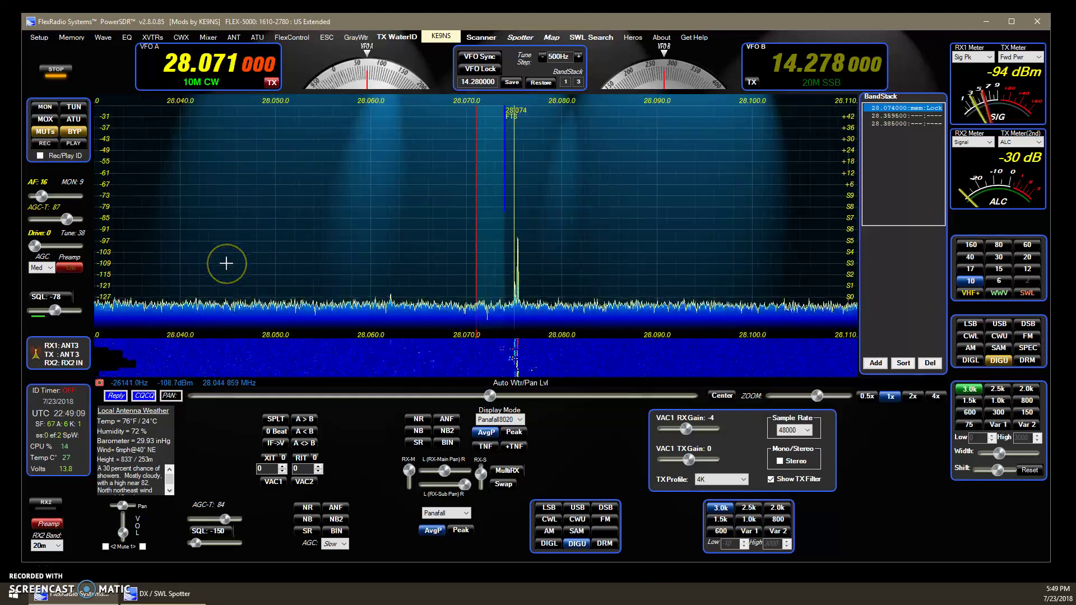
left_click(66, 170)
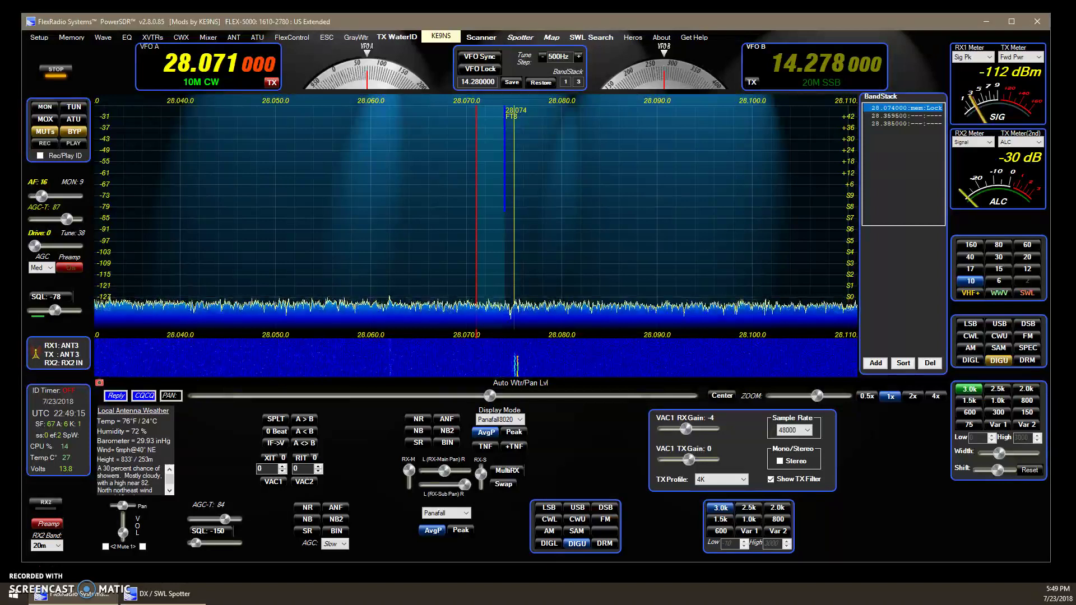
left_click(40, 37)
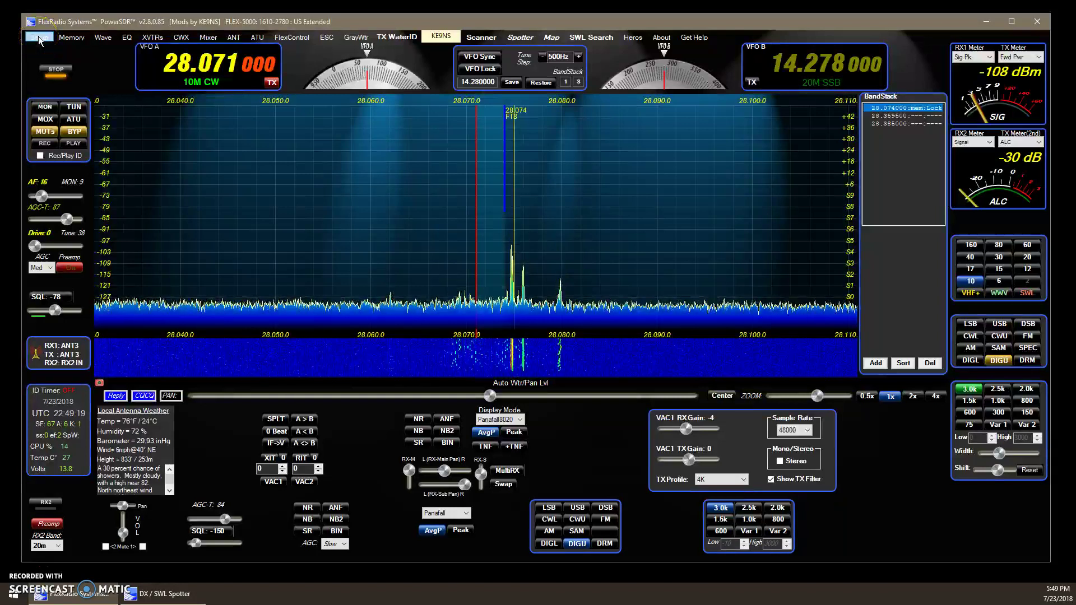
left_click(42, 39)
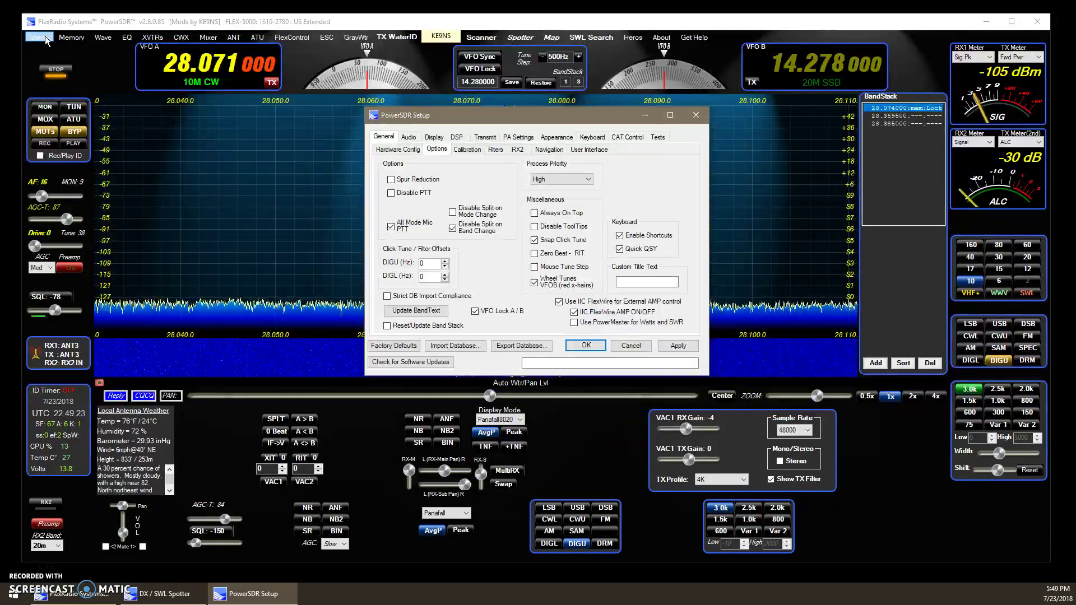
left_click(39, 49)
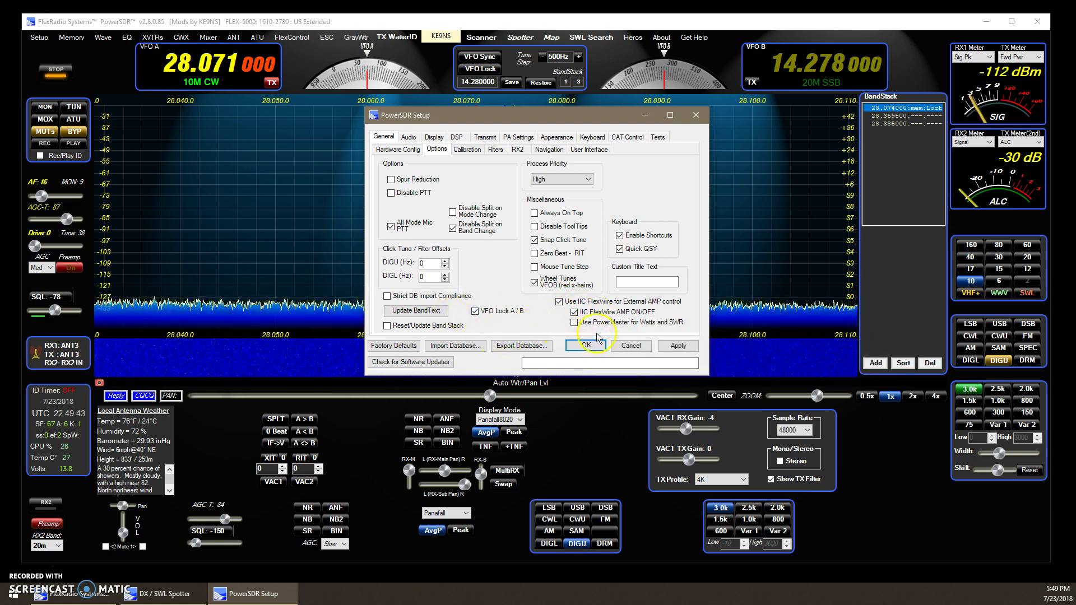
left_click(595, 347)
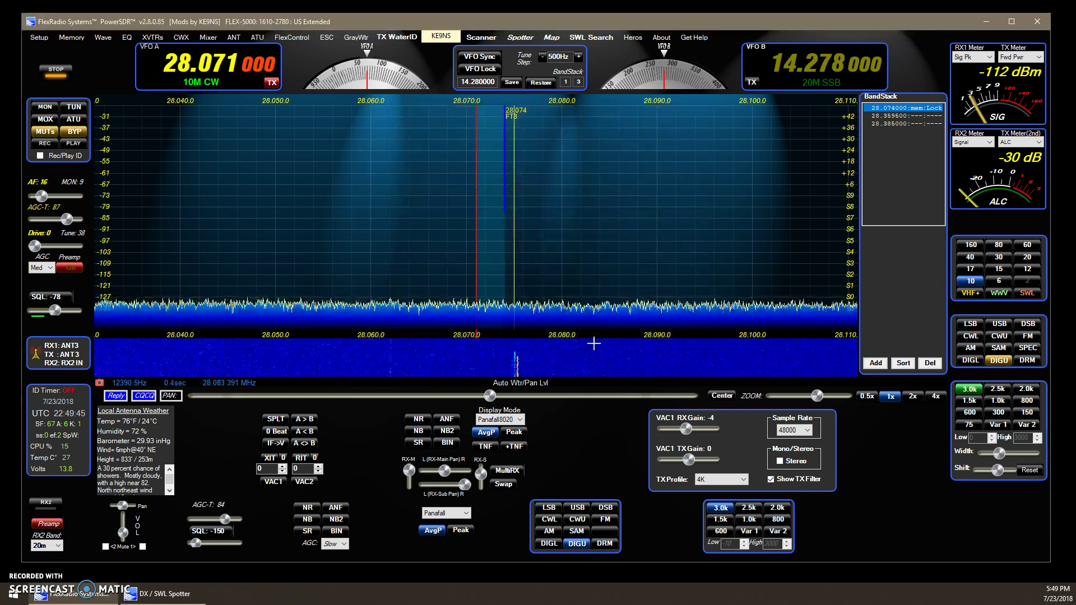
- Open the DX / SWL Spotter, reveal the LoTW password field and delete the stored password
left_click(521, 39)
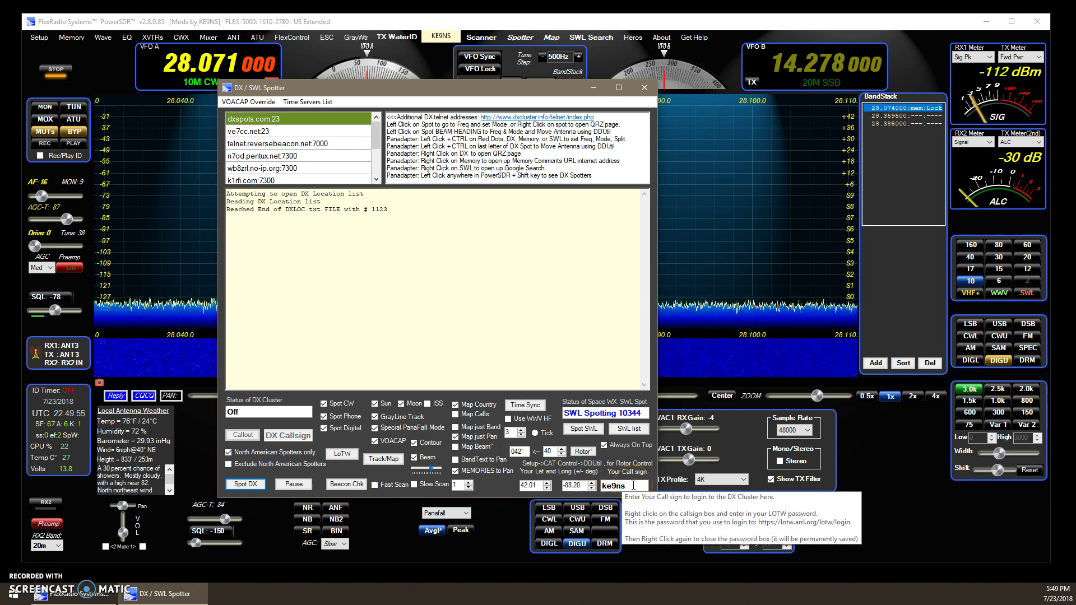
right_click(630, 486)
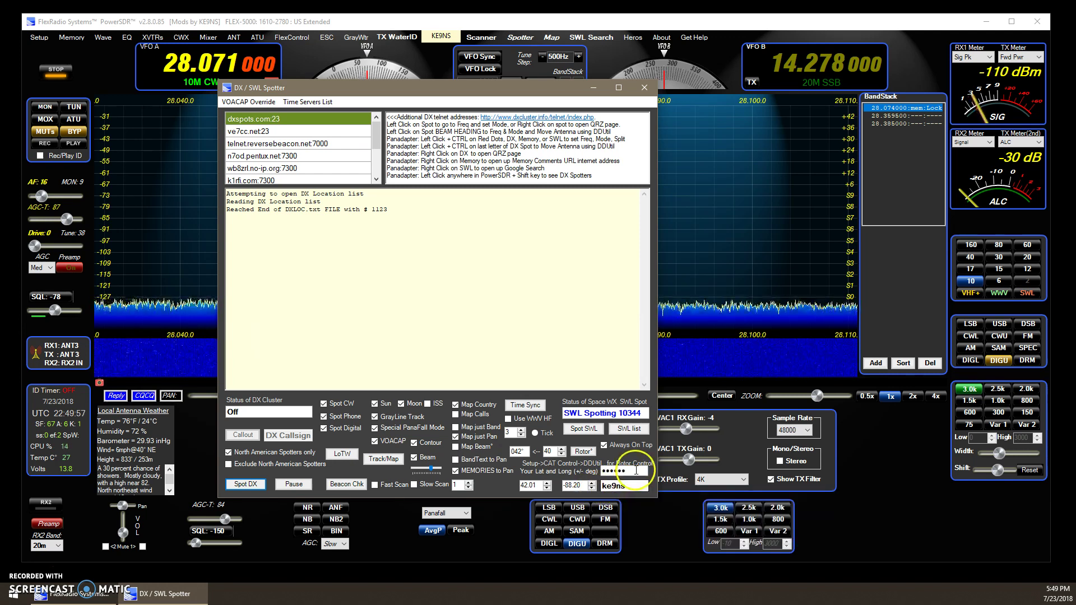
left_click(631, 474)
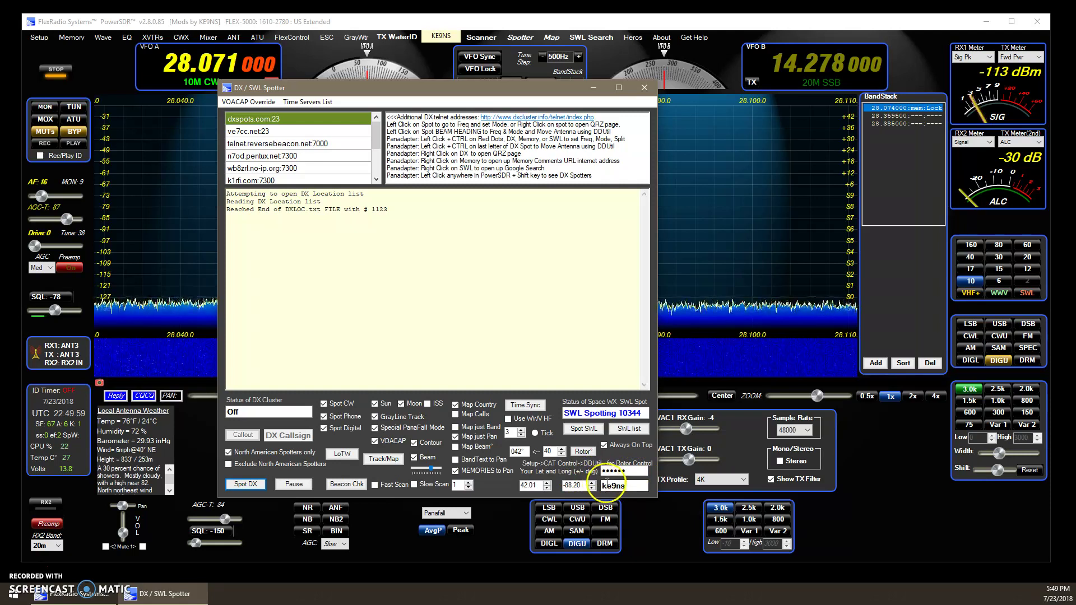
double_click(630, 473)
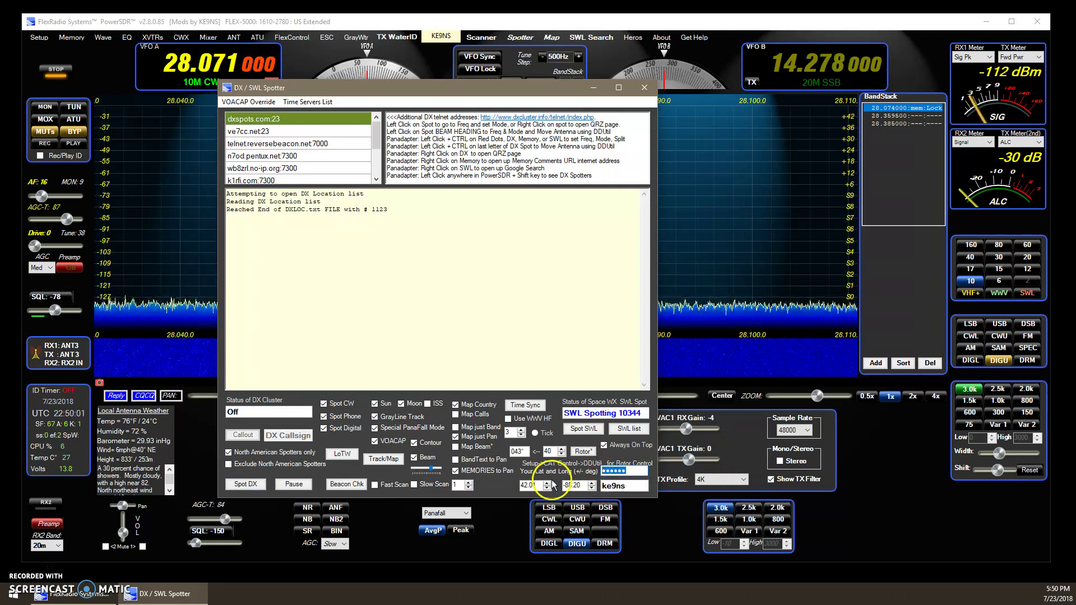
key("BackSpace")
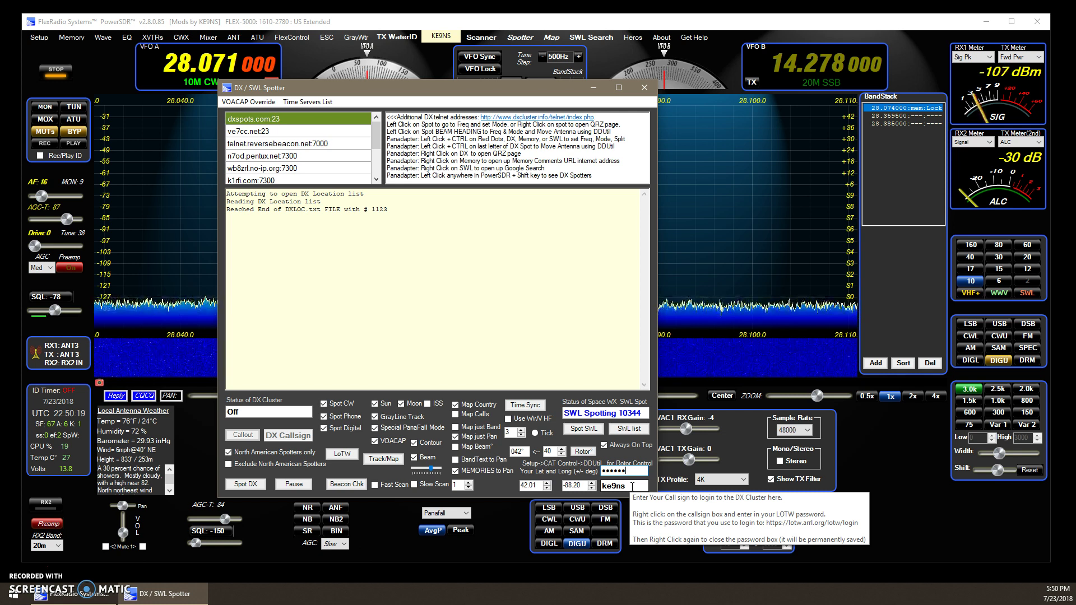
left_click(616, 486)
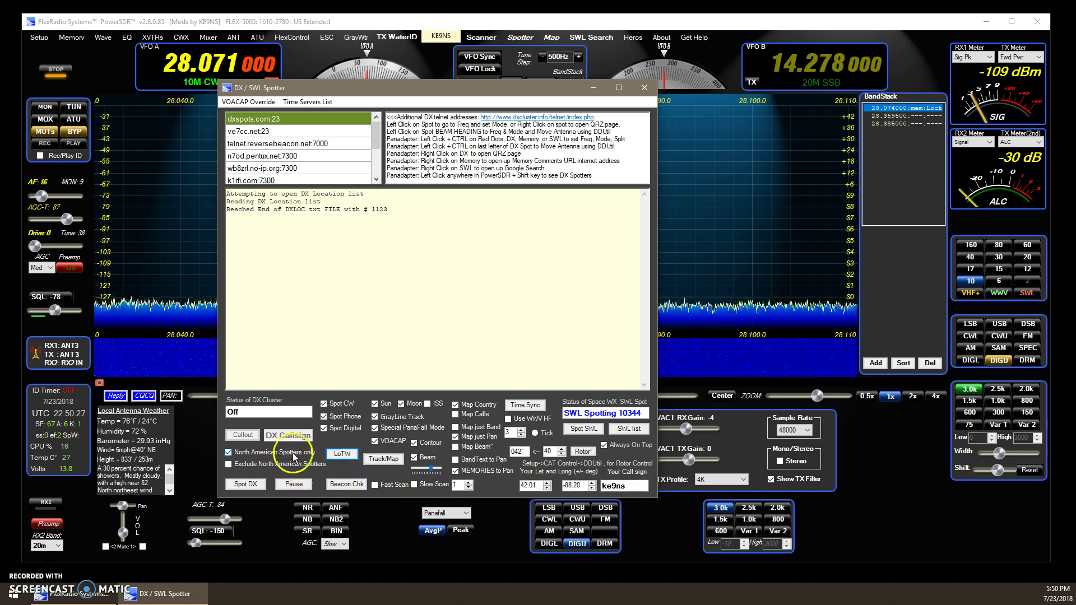
- Download the LoTW log to LoTW_LOG.adi, parsed as 1339 QSOs and 554 QSLs
left_click(342, 456)
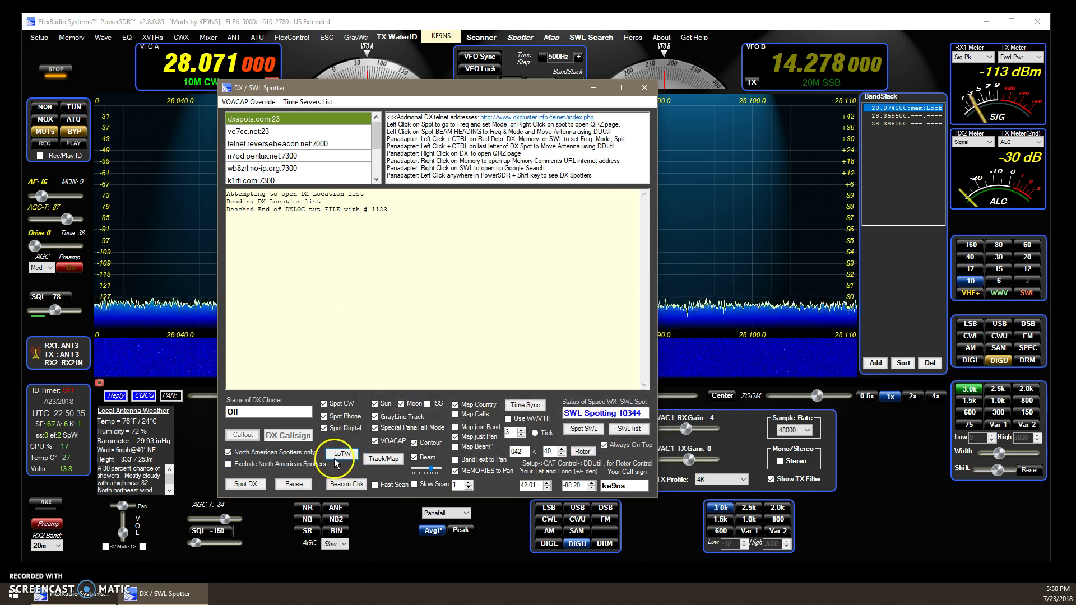
left_click(338, 458)
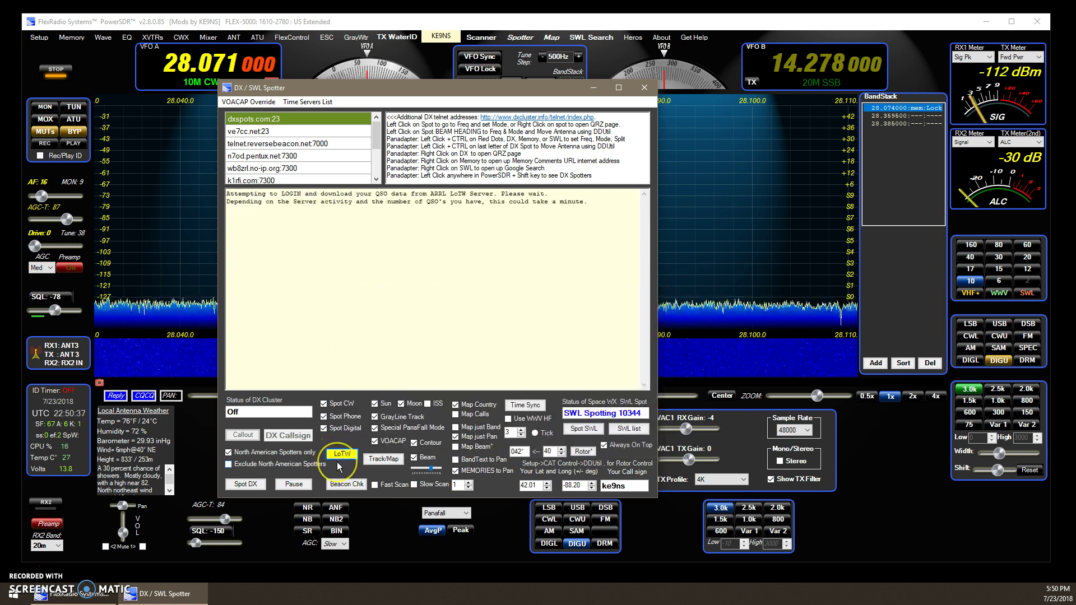
left_click(338, 464)
left_click(384, 202)
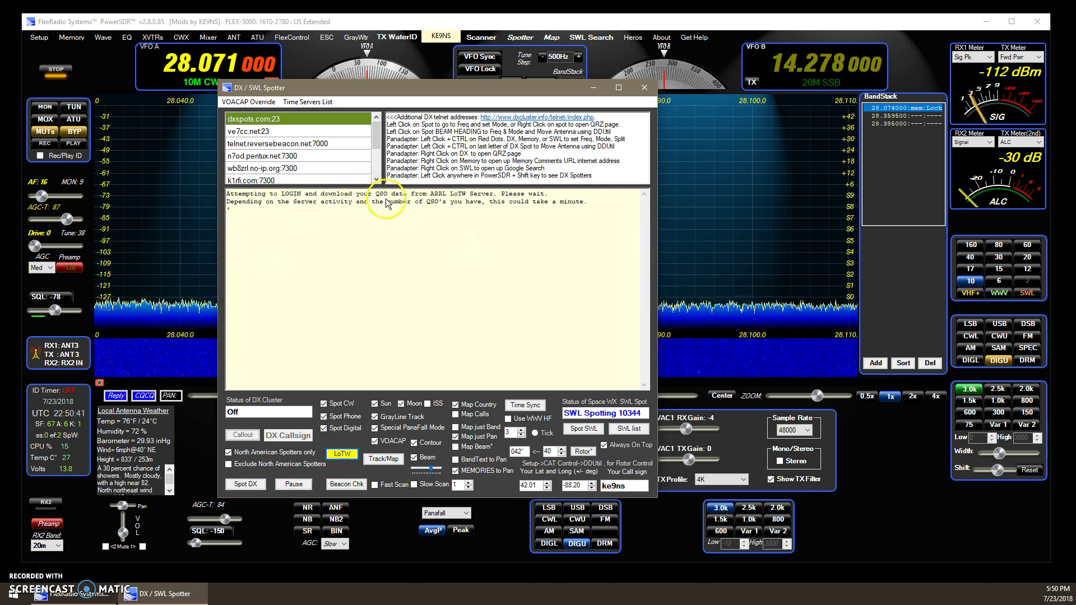
left_click(109, 264)
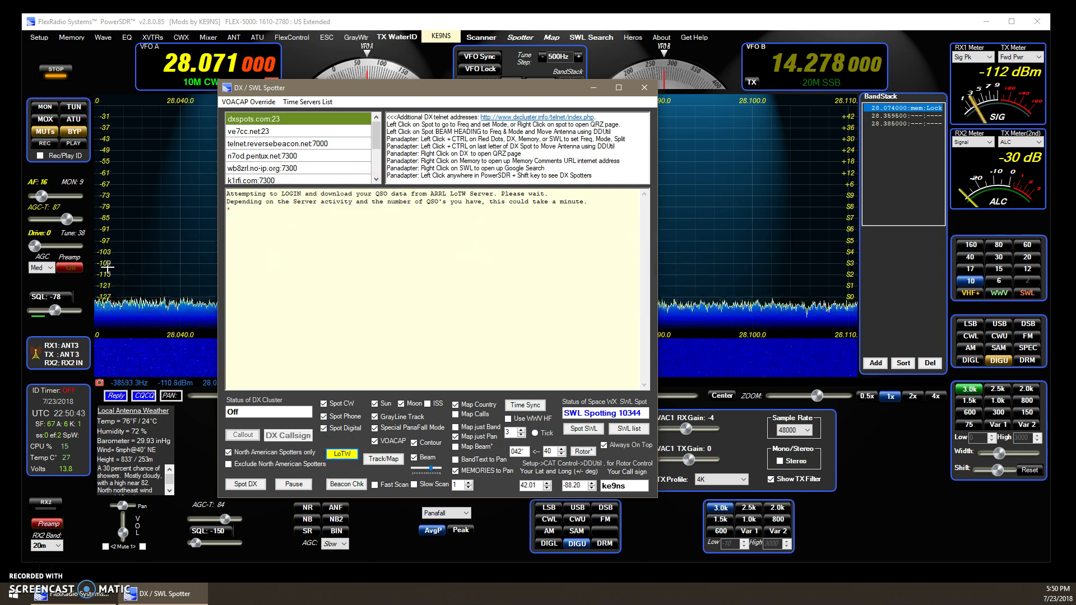
left_click(216, 221)
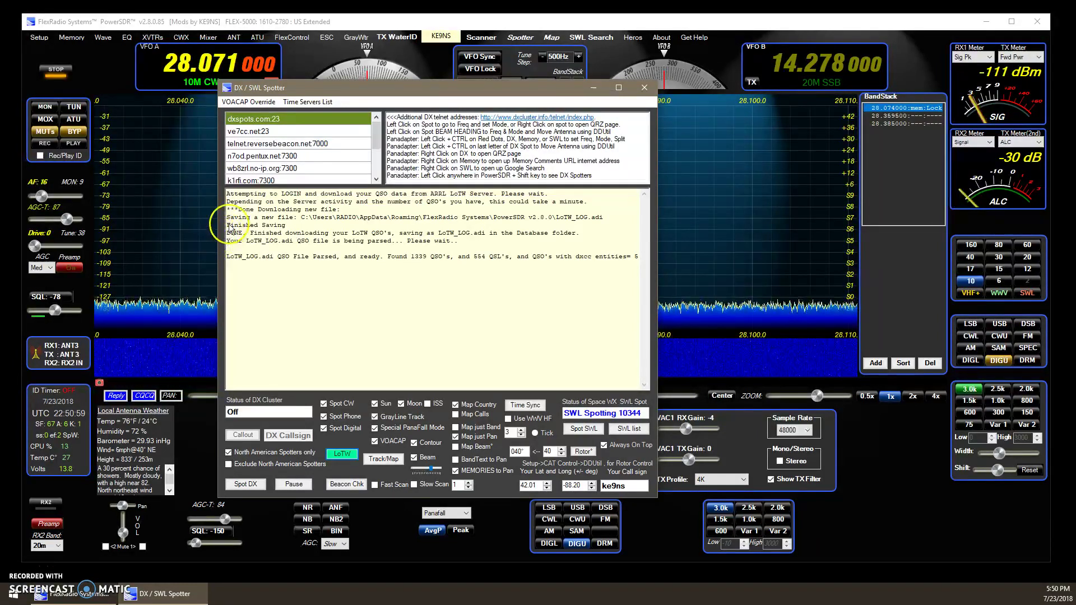
- Move the DX / SWL Spotter window down and to the left
mouse_move(454, 253)
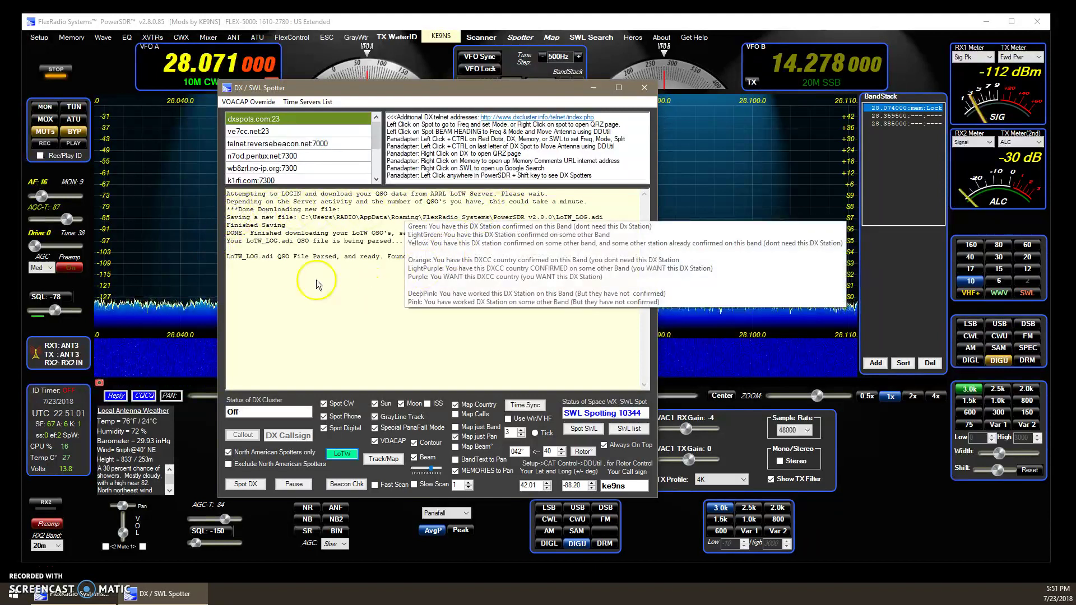
left_click_drag(492, 87, 456, 120)
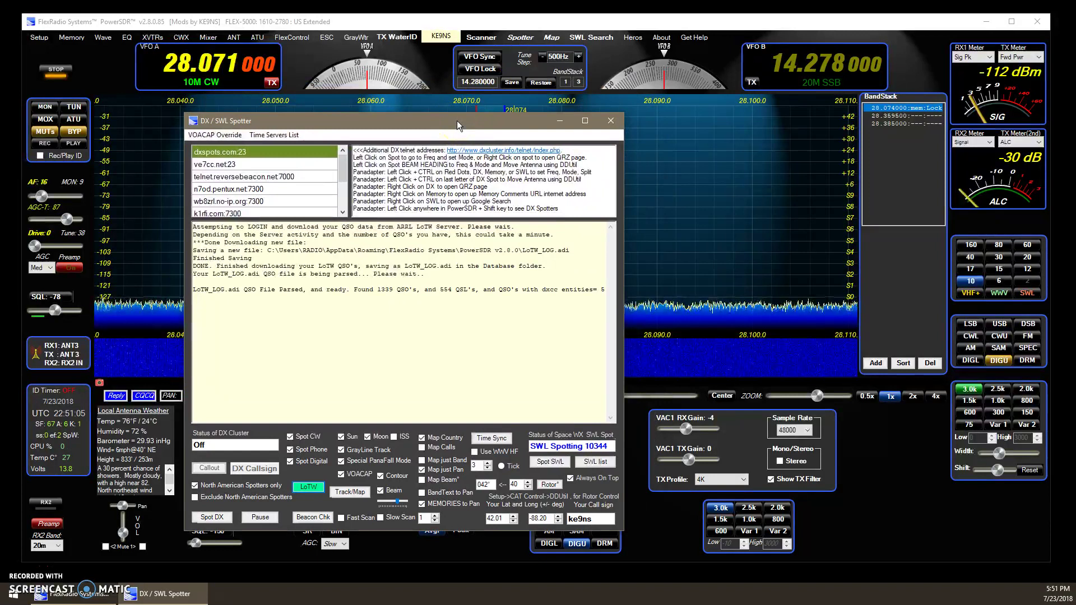
left_click_drag(456, 120, 456, 121)
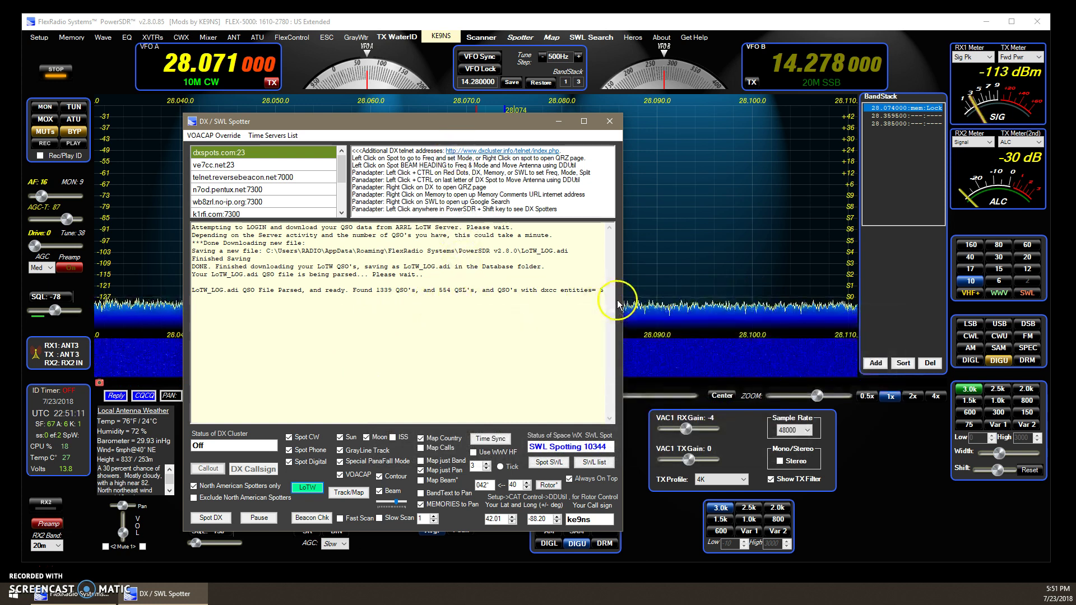
- Connect the spotter to the DX Spider cluster so its status reads Spotting
mouse_move(481, 288)
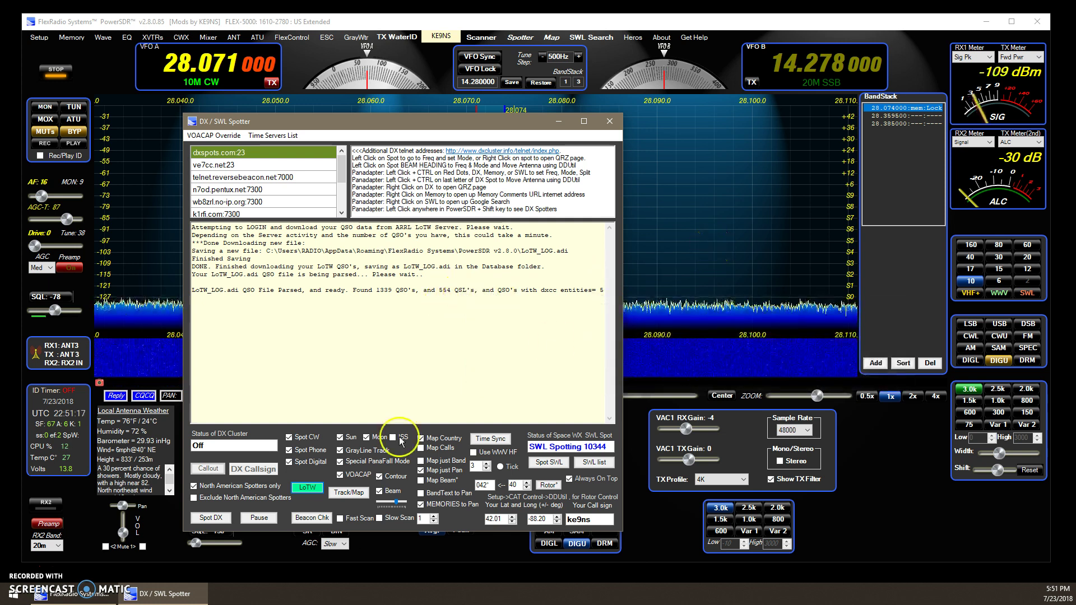
left_click(305, 493)
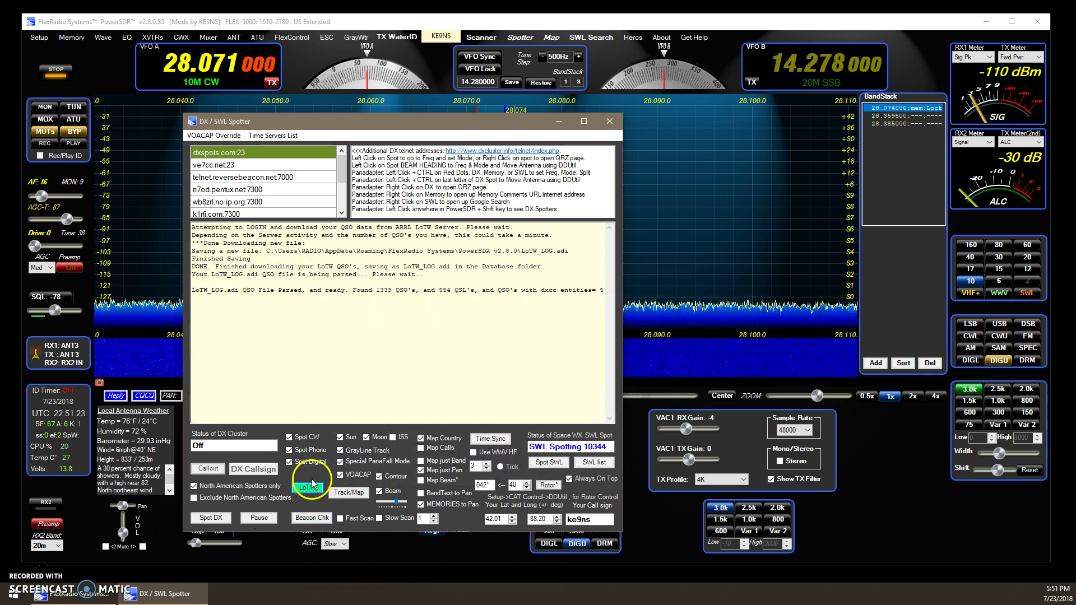
left_click(211, 518)
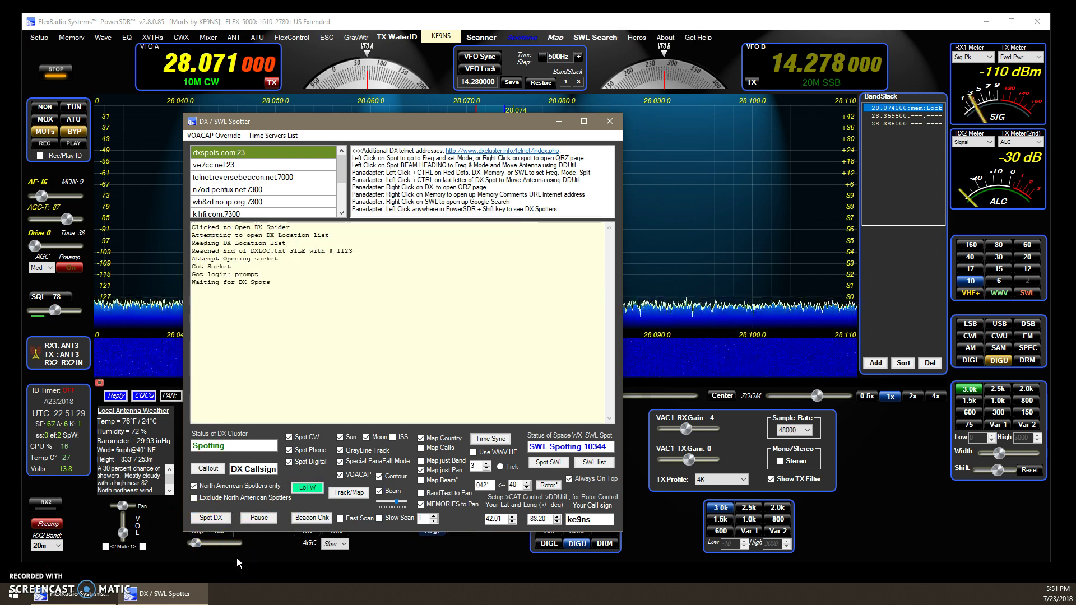
- Shift the spotter slightly right and wait for the first LoTW colour-coded spots (14074.0 FT8, 50125.0 SSB)
left_click(331, 542)
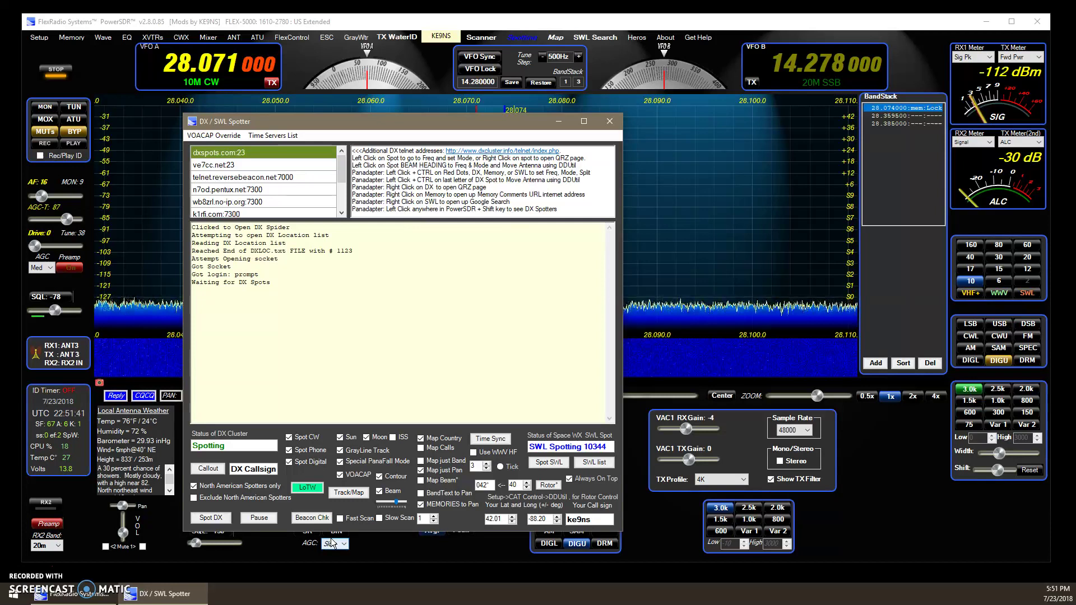
left_click(391, 550)
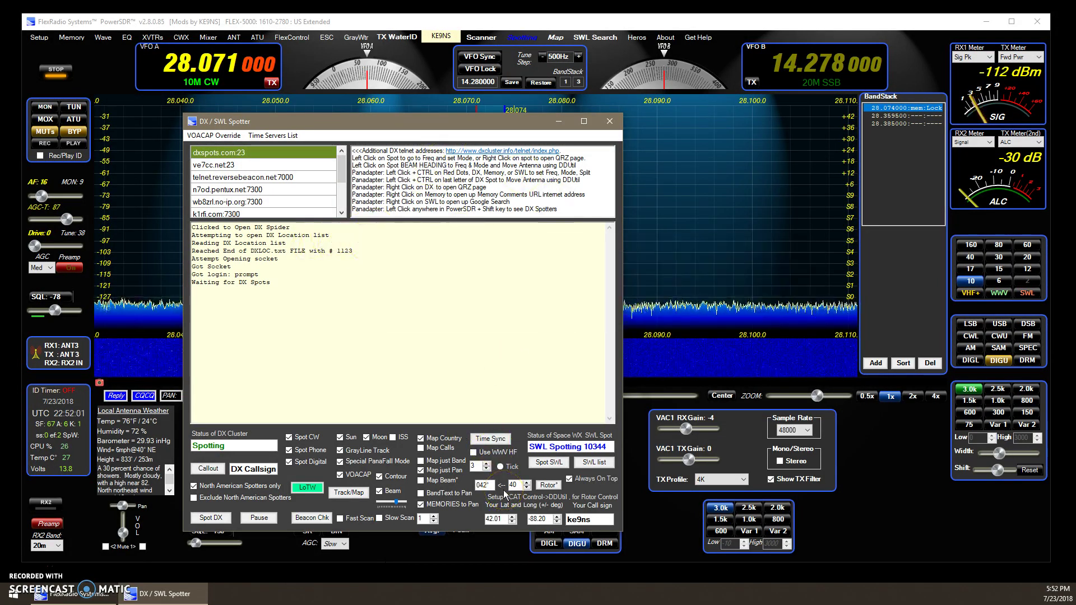
left_click_drag(481, 120, 493, 119)
mouse_move(552, 233)
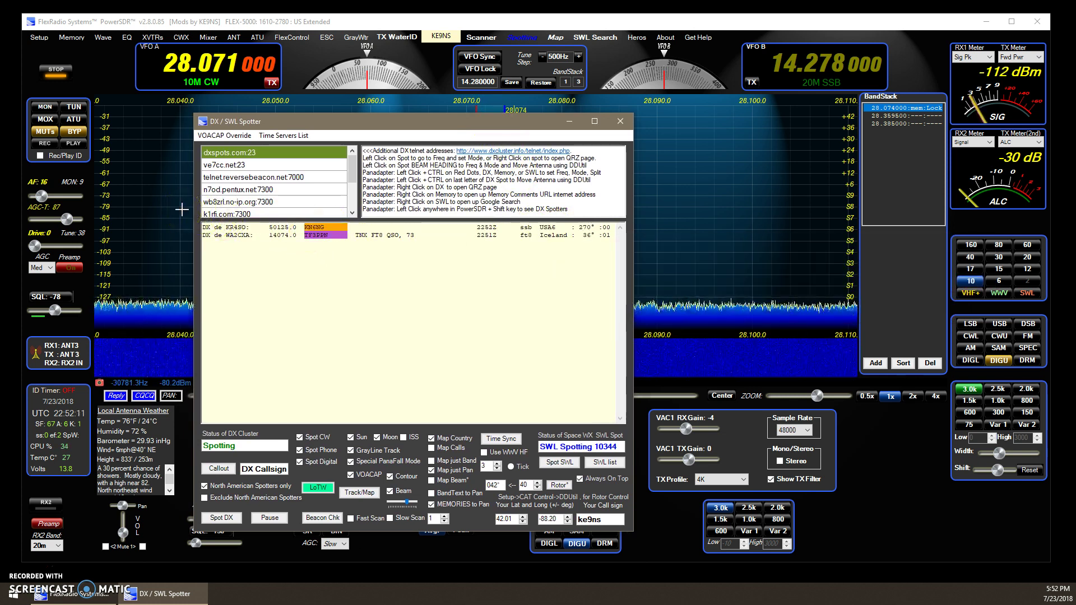
- View the LoTW colour legend as the 50313.0 and 14090.5 FT8 and 10114.1 CW spots arrive
mouse_move(315, 240)
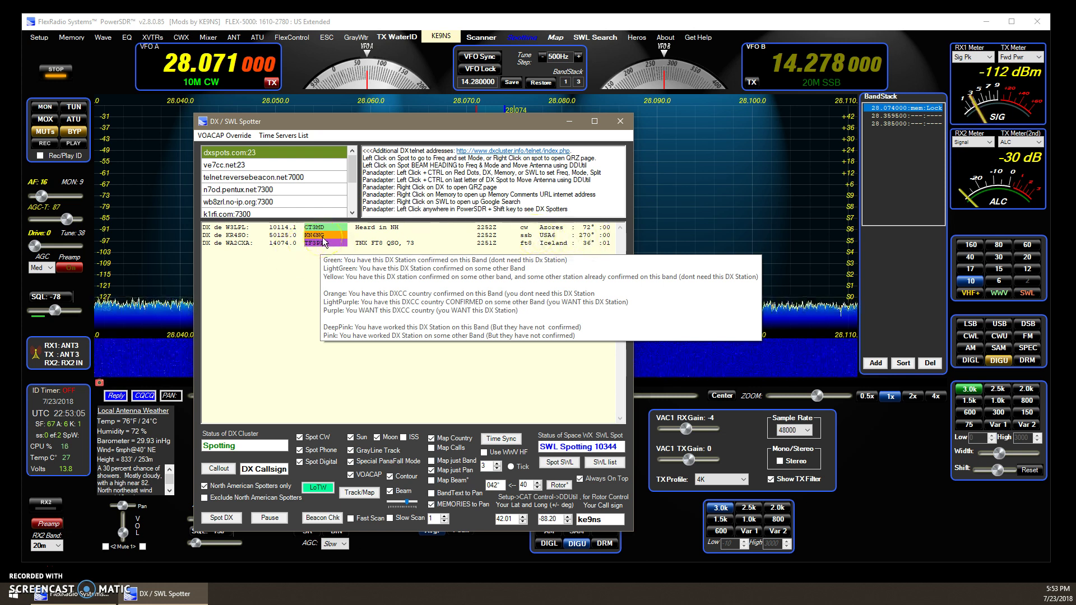
mouse_move(323, 242)
left_mouse_down()
mouse_move(272, 241)
mouse_move(378, 235)
mouse_move(328, 238)
left_mouse_up()
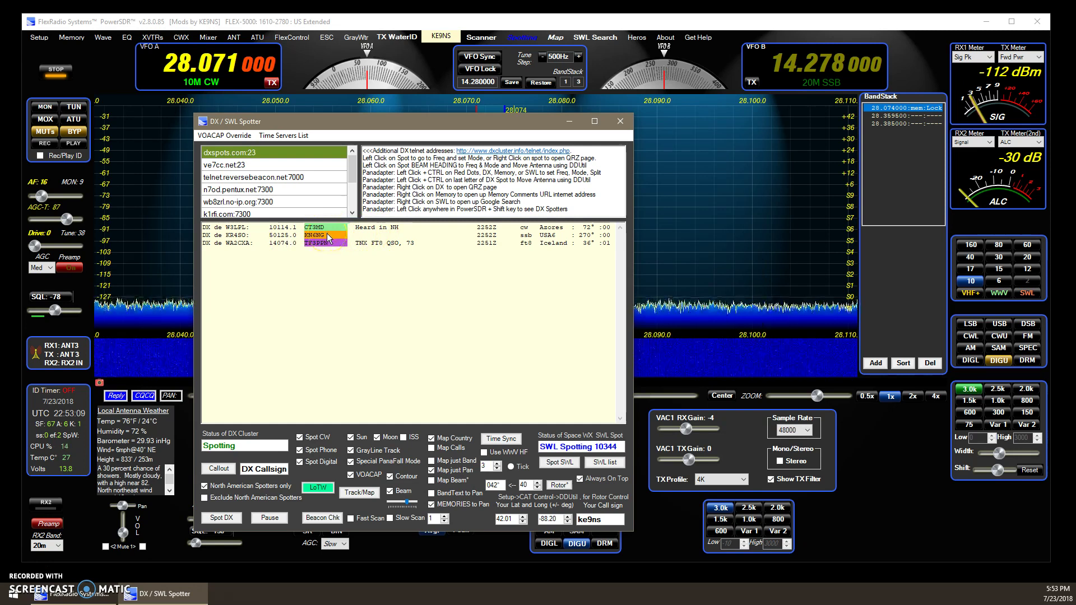
left_click(709, 307)
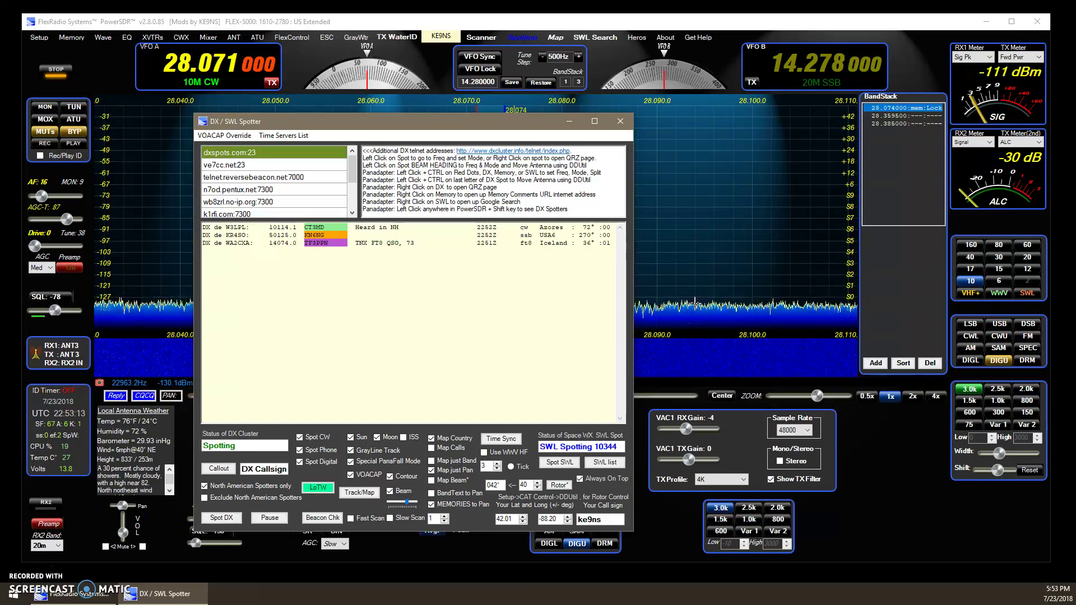
left_click(341, 266)
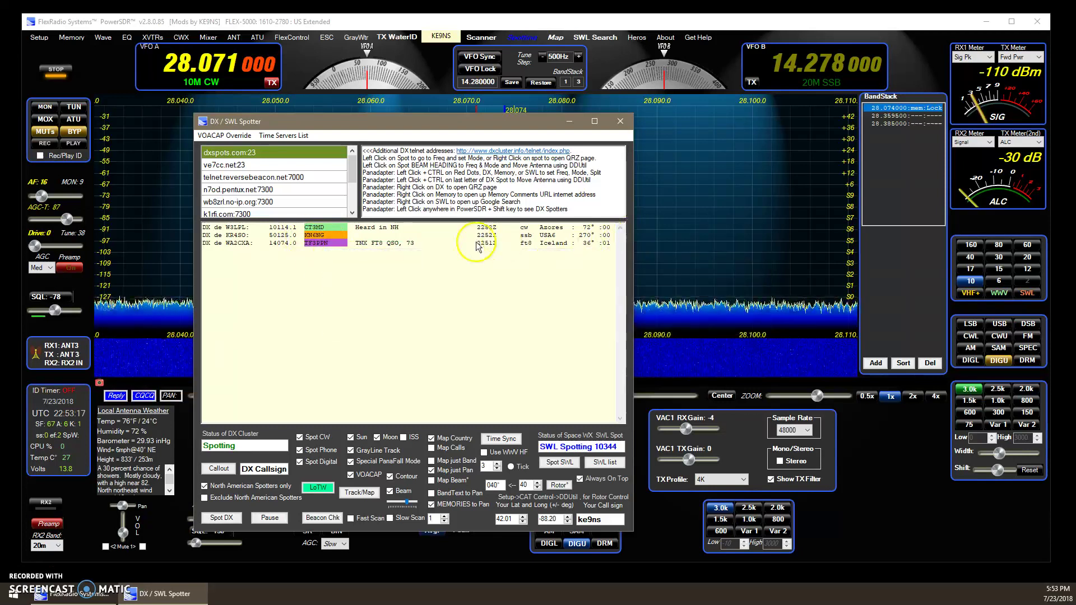
mouse_move(329, 240)
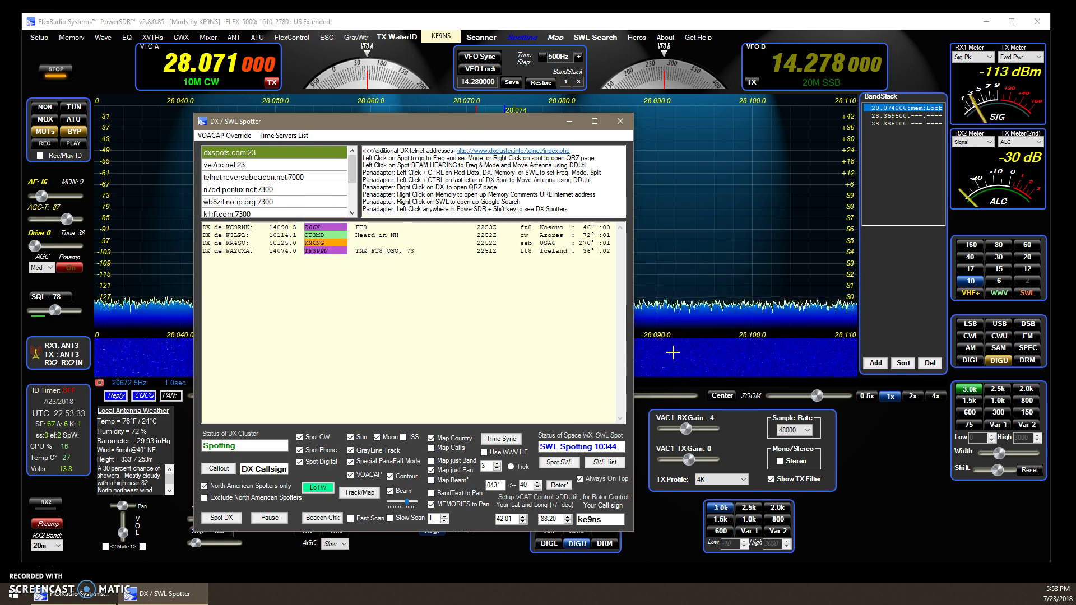
mouse_move(290, 235)
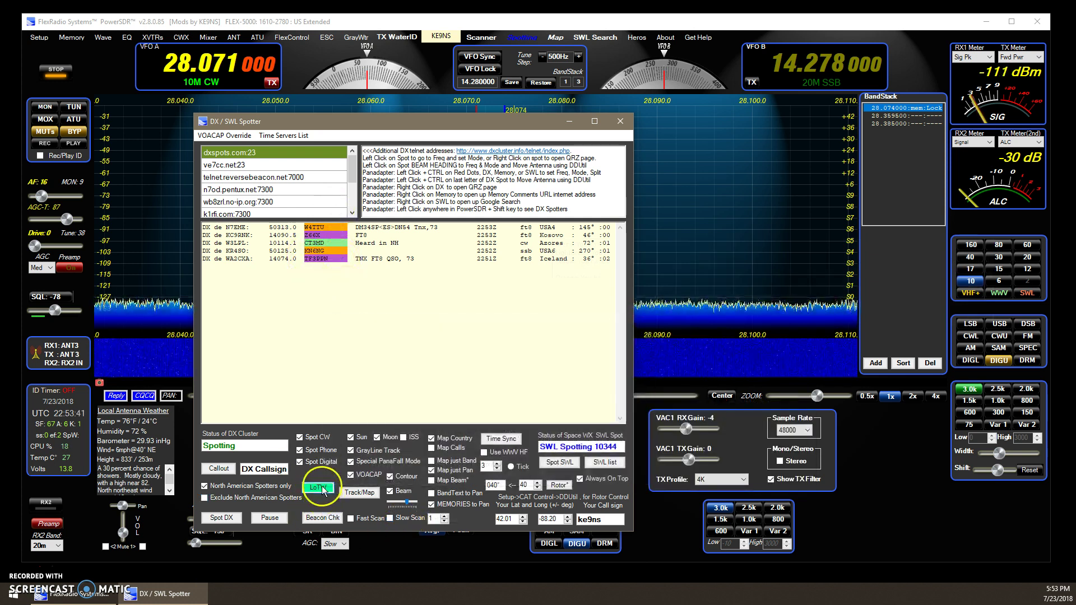
mouse_move(315, 491)
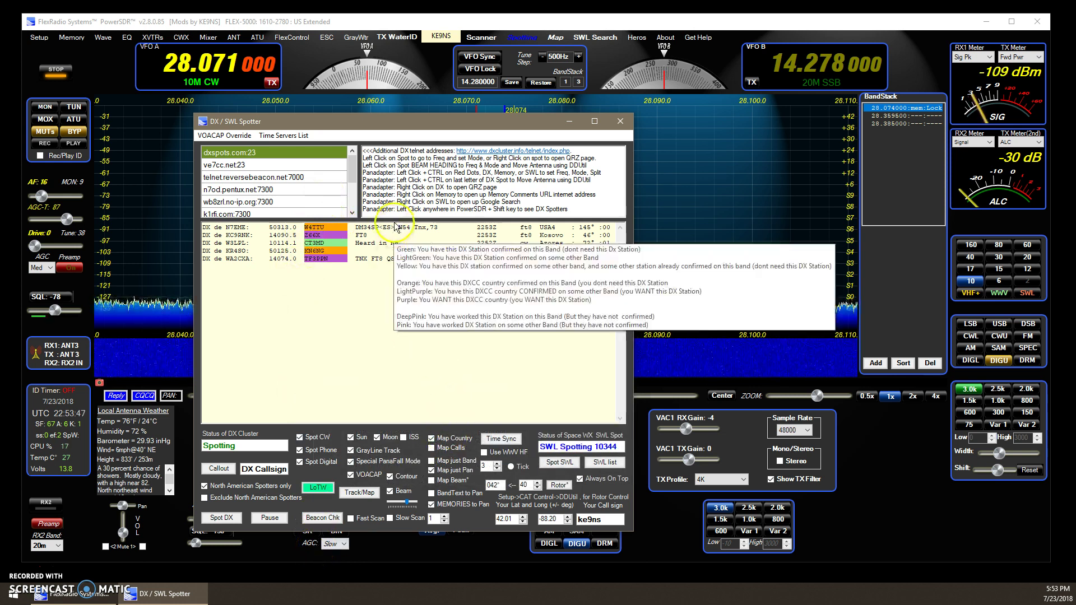
mouse_move(424, 261)
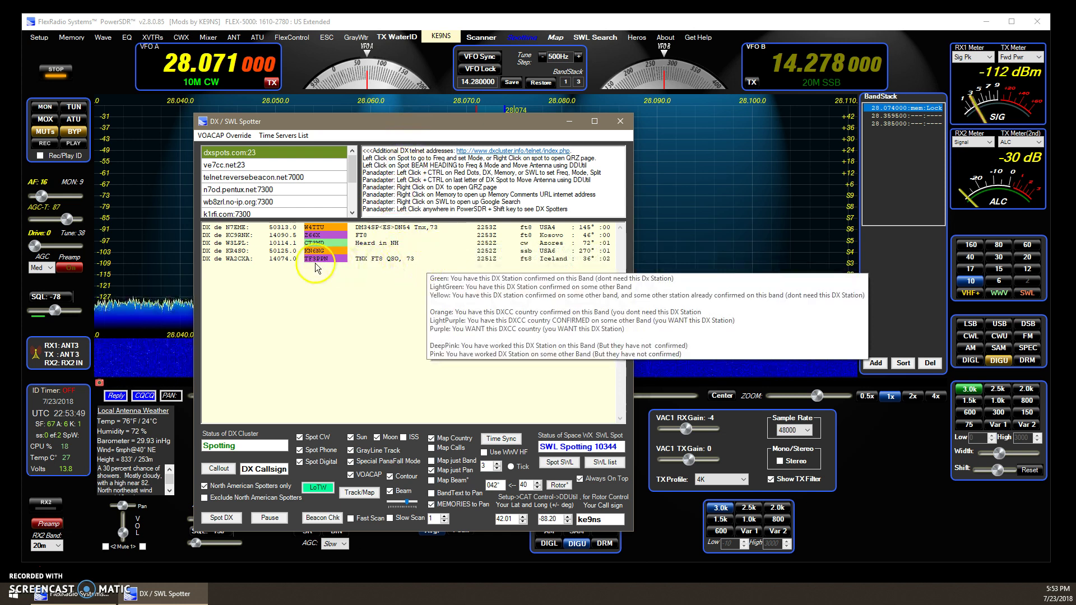
right_click(330, 259)
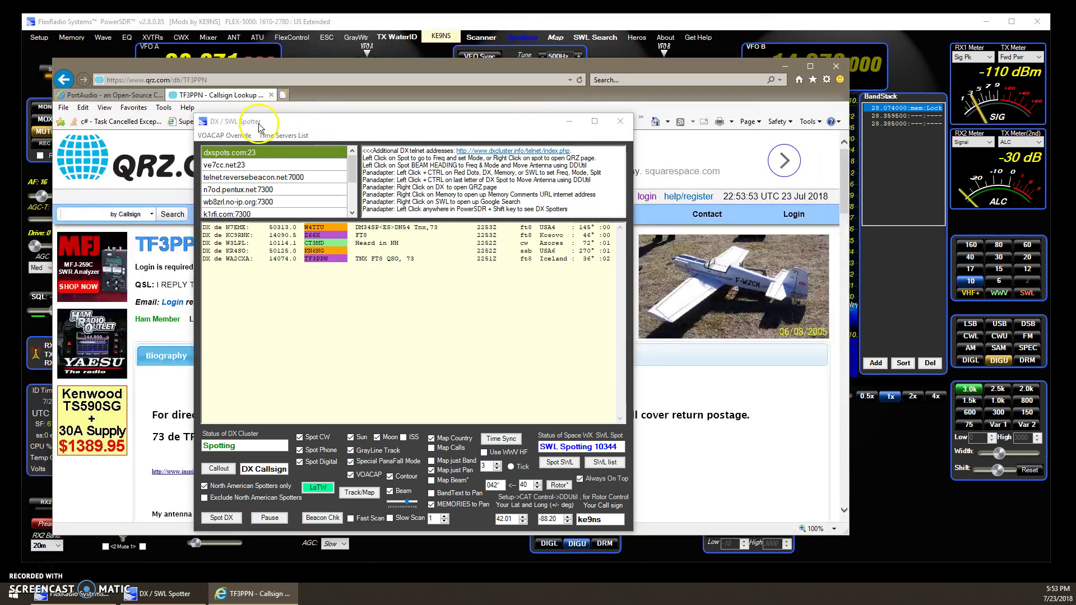
left_click_drag(505, 121, 752, 147)
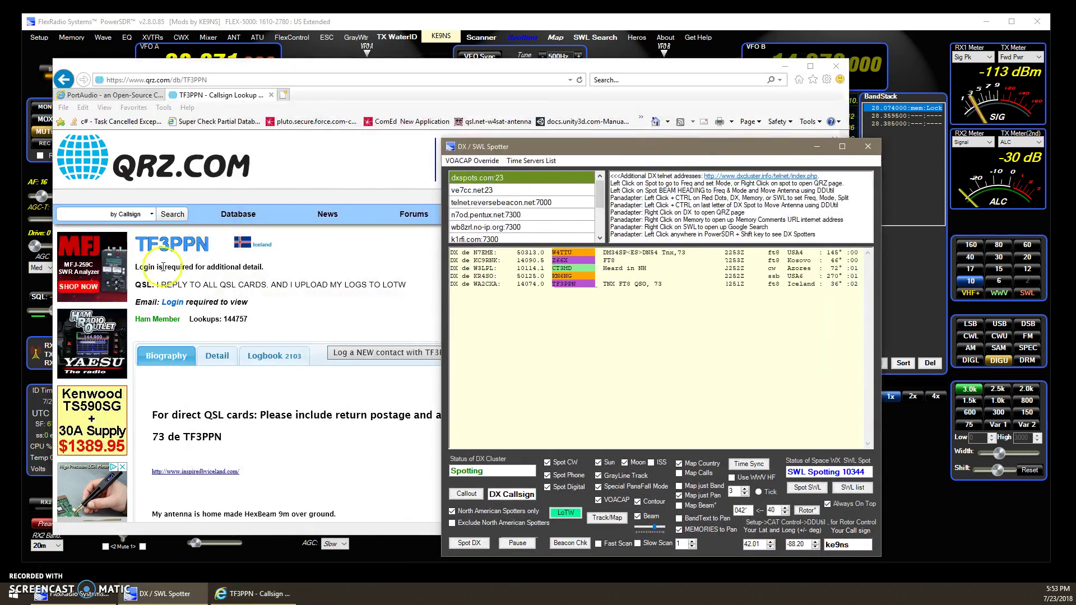
key("alt+F4")
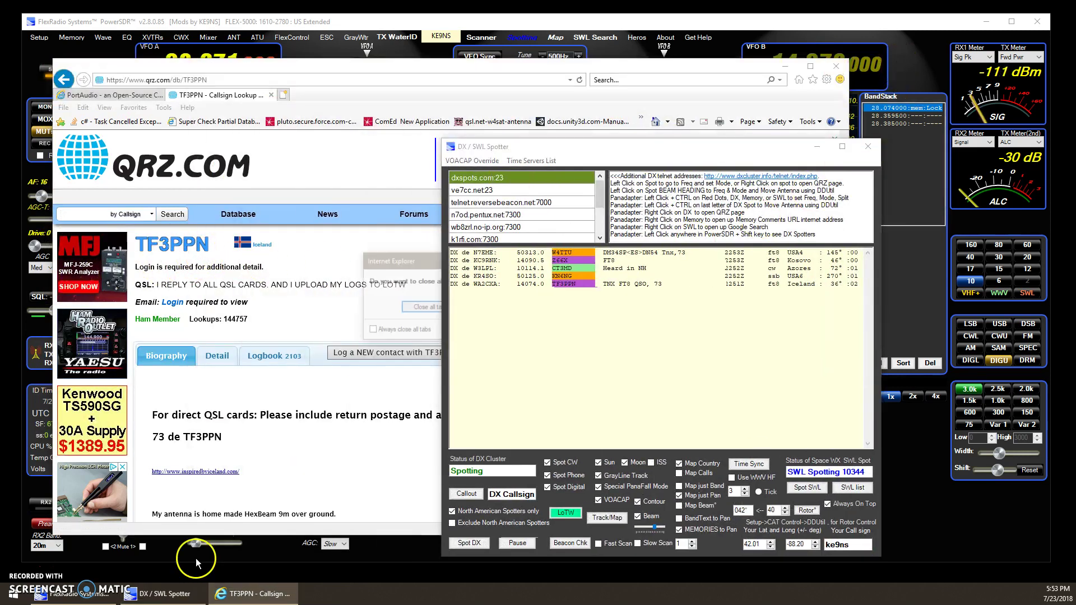
left_click(427, 307)
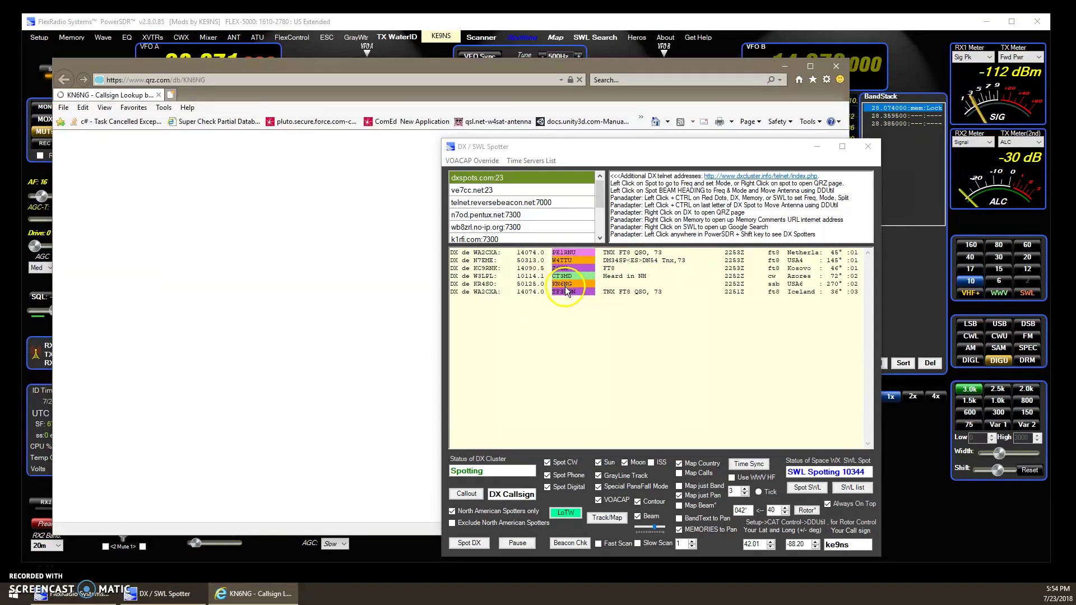
left_click(833, 66)
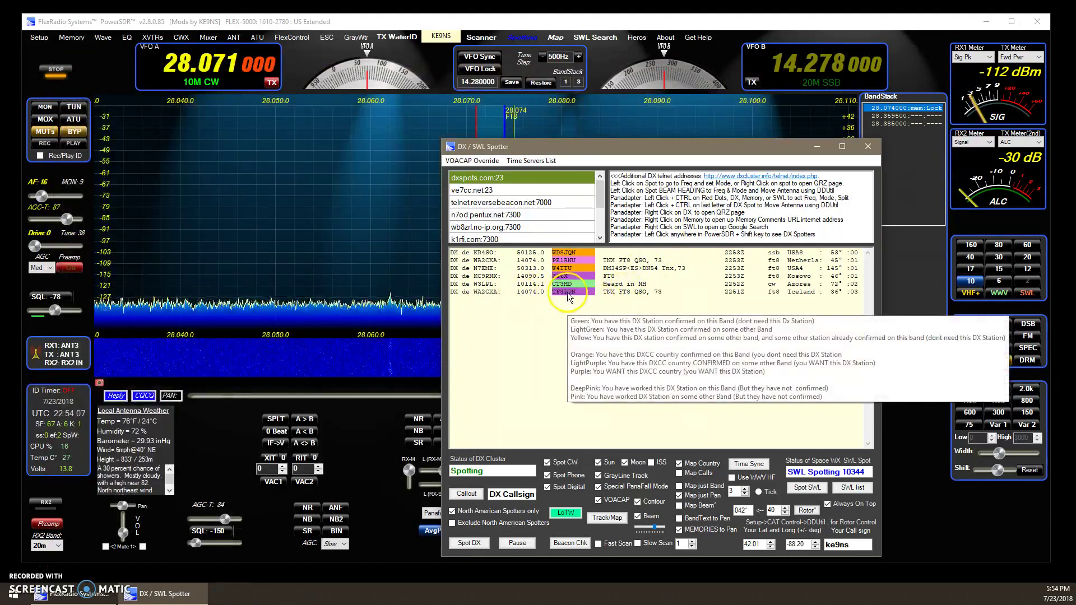
left_click(567, 291)
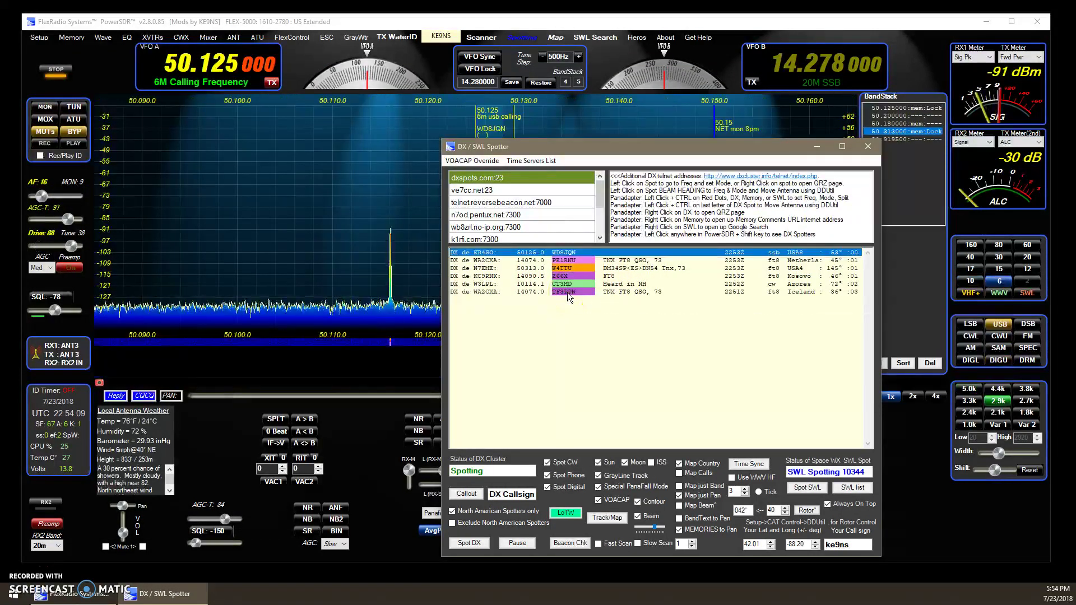
left_click(556, 290)
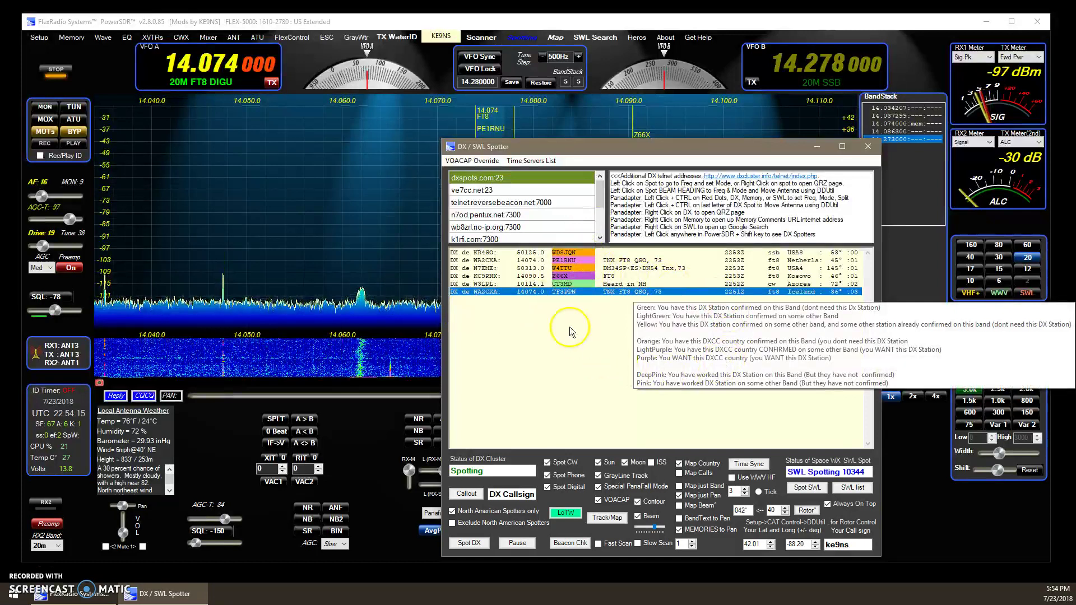
left_click(531, 286)
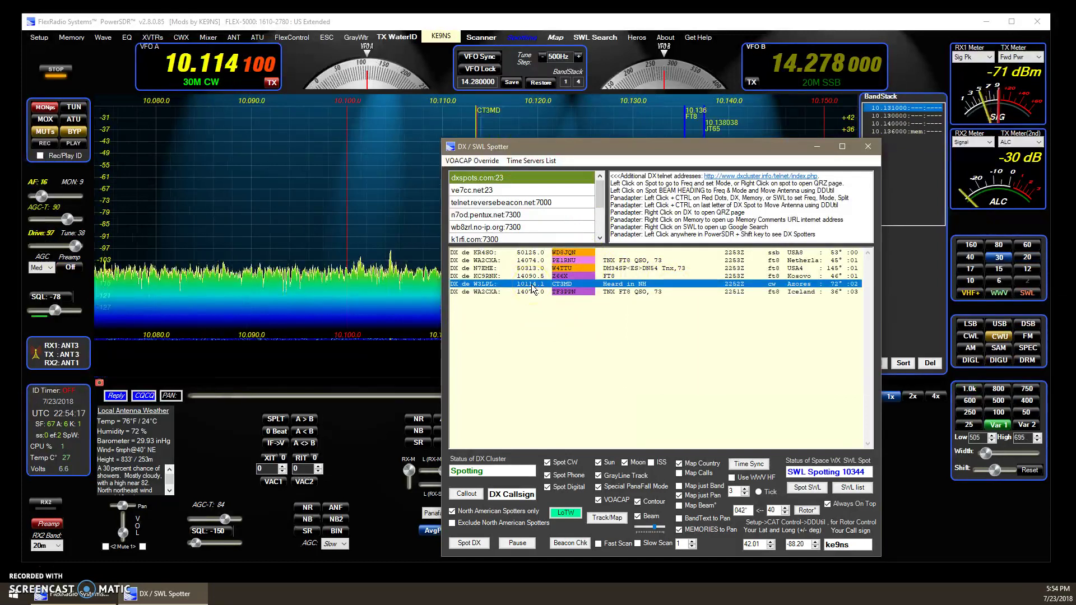
left_click(517, 543)
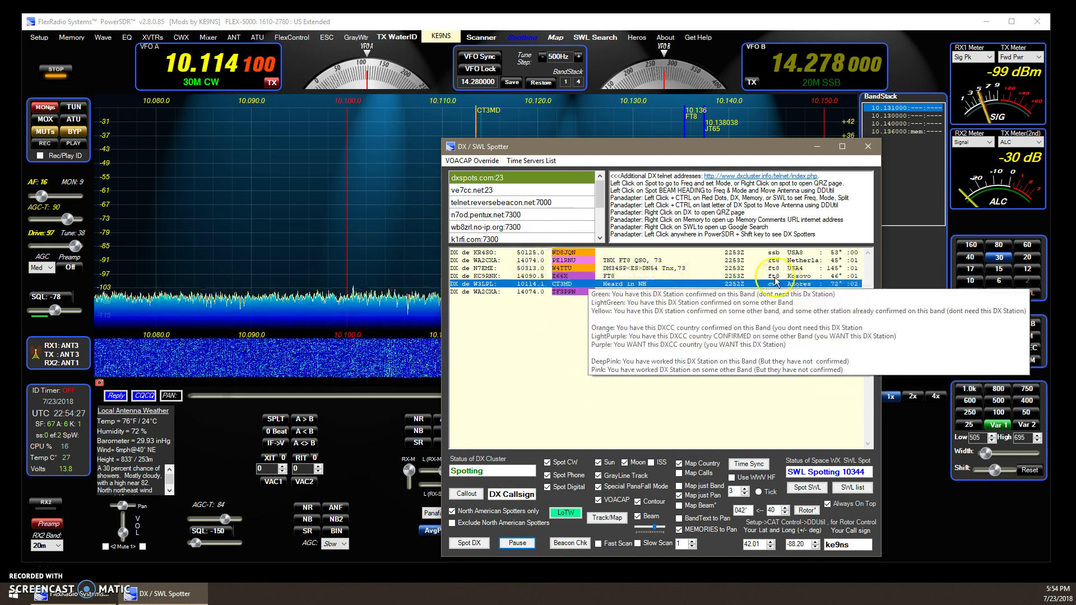
left_click(527, 271)
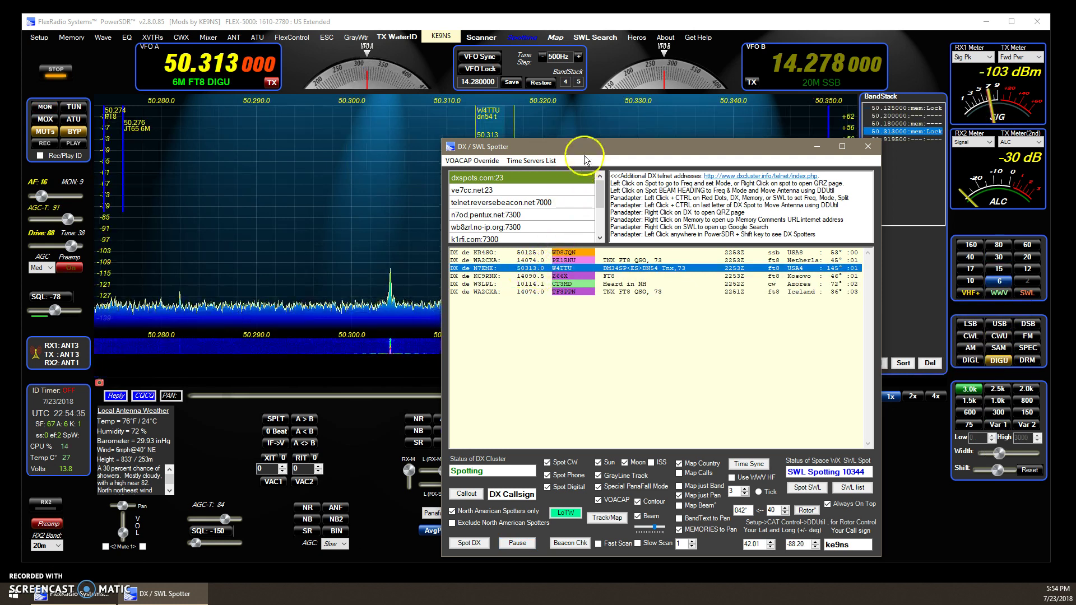
- Tune VFO A to the VE2PIB spot at 14.215 MHz on 20M SSB, keeping the spectrum visible
left_click_drag(584, 148, 670, 158)
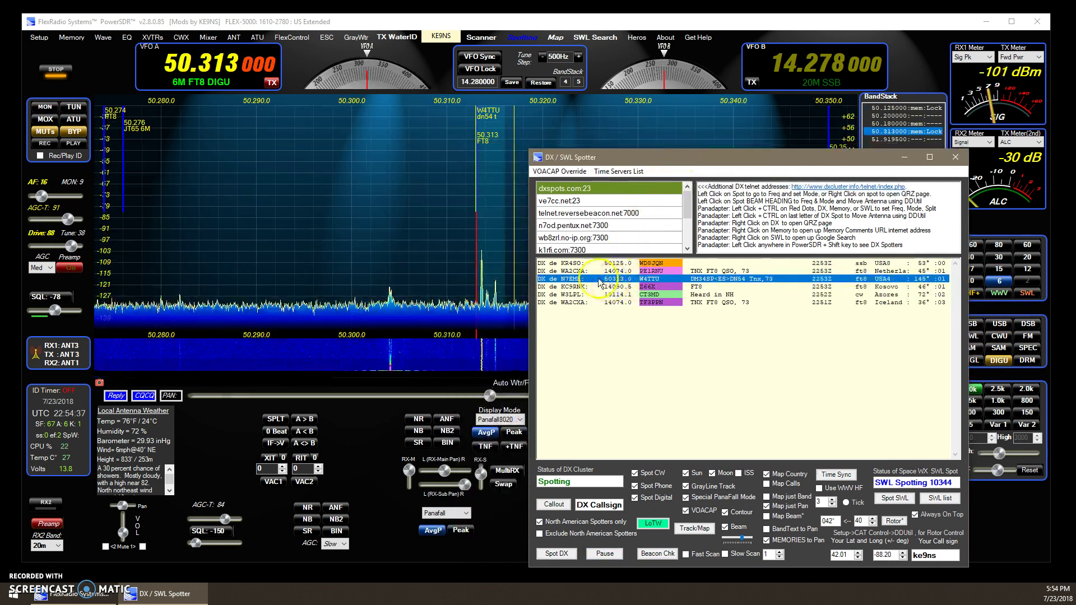
mouse_move(619, 283)
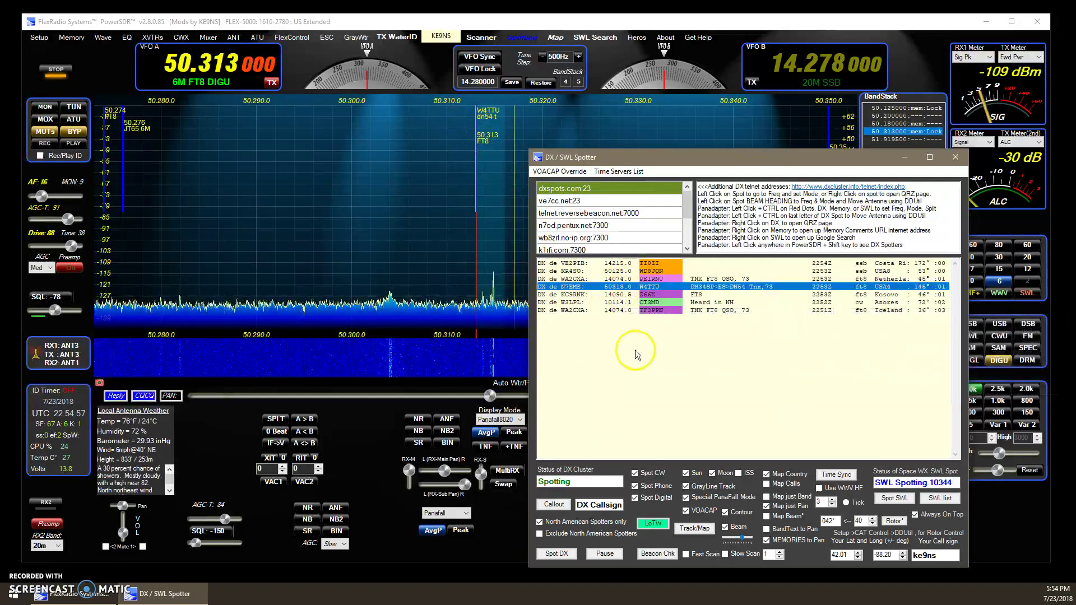
mouse_move(634, 359)
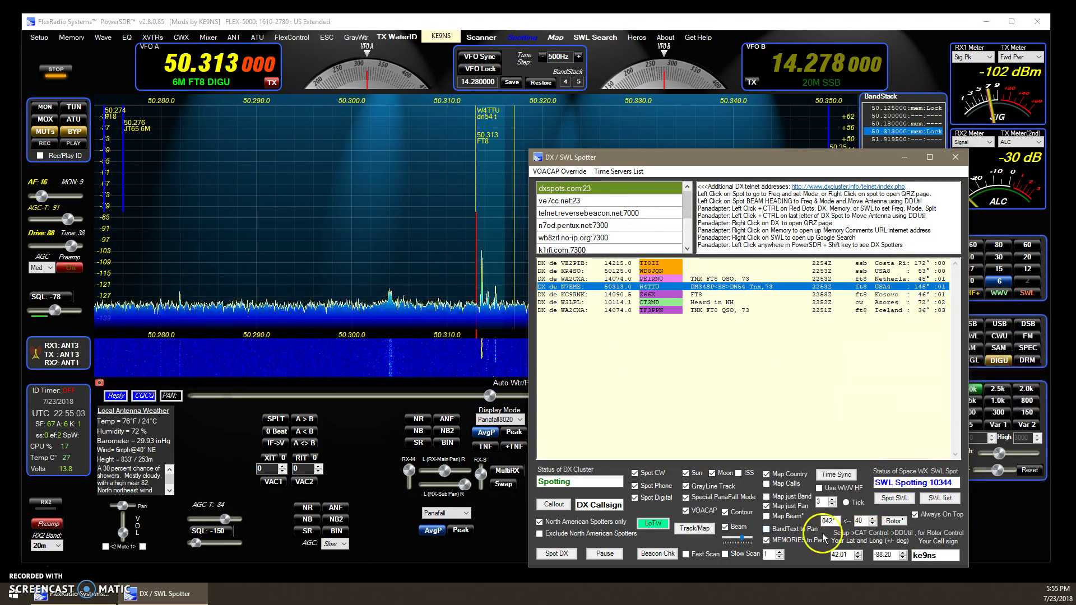
left_click(921, 265)
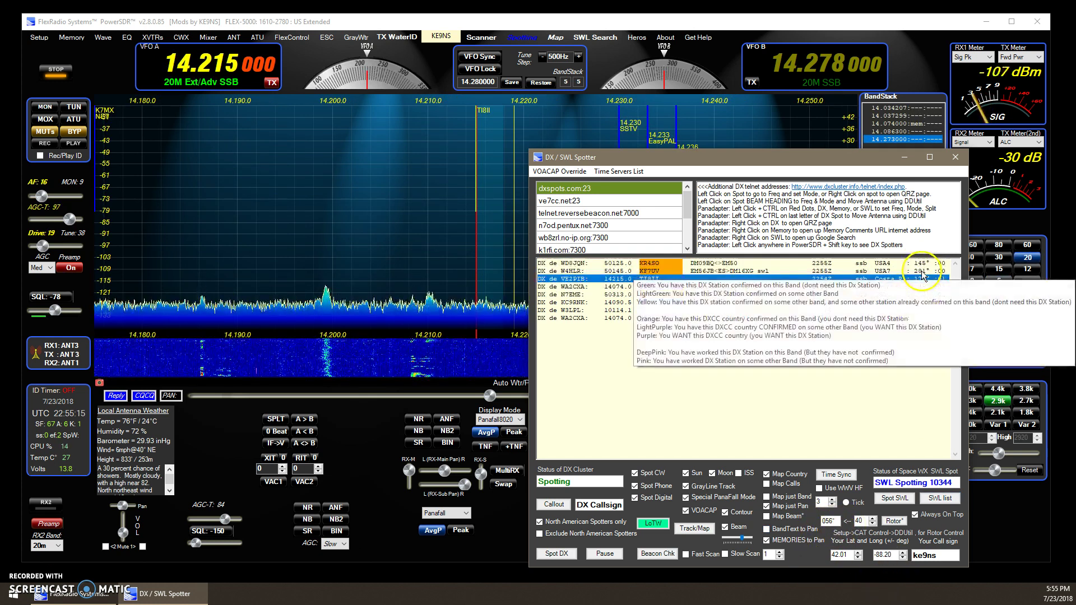
left_click_drag(765, 164, 734, 162)
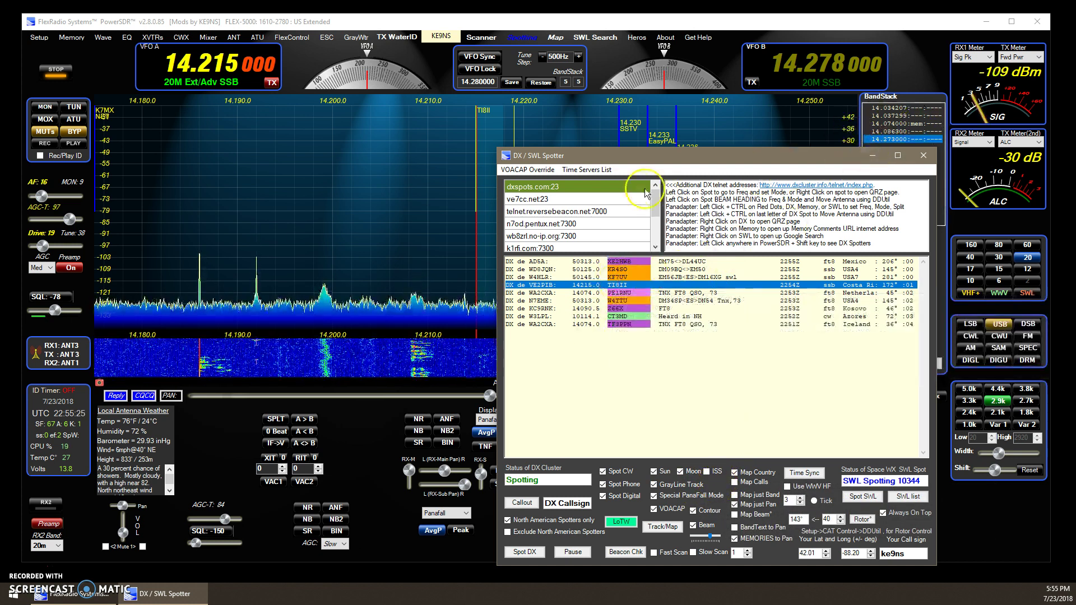
left_click(872, 155)
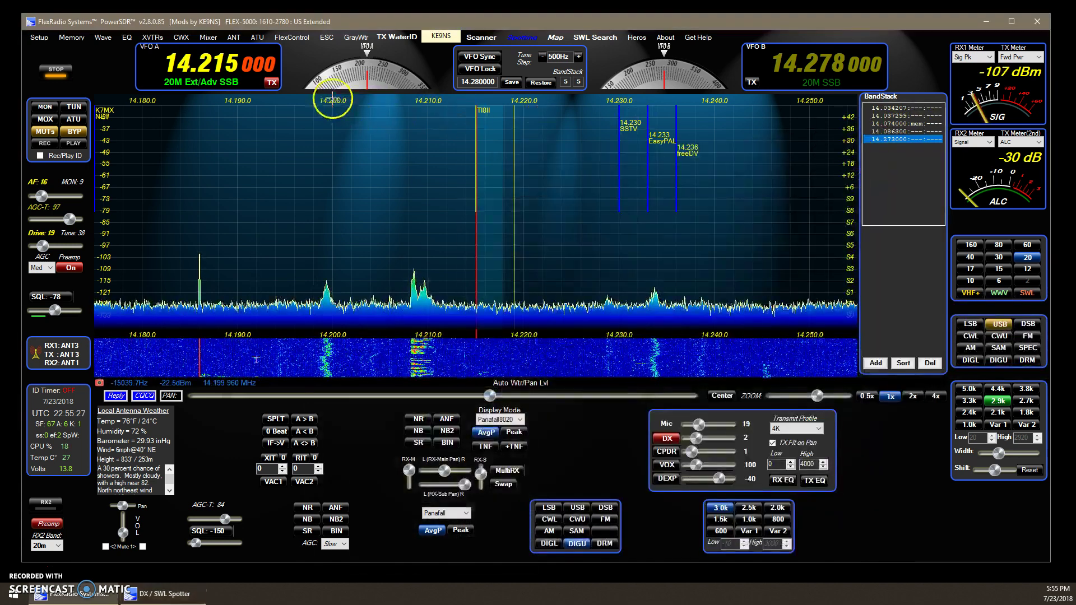
left_click(350, 39)
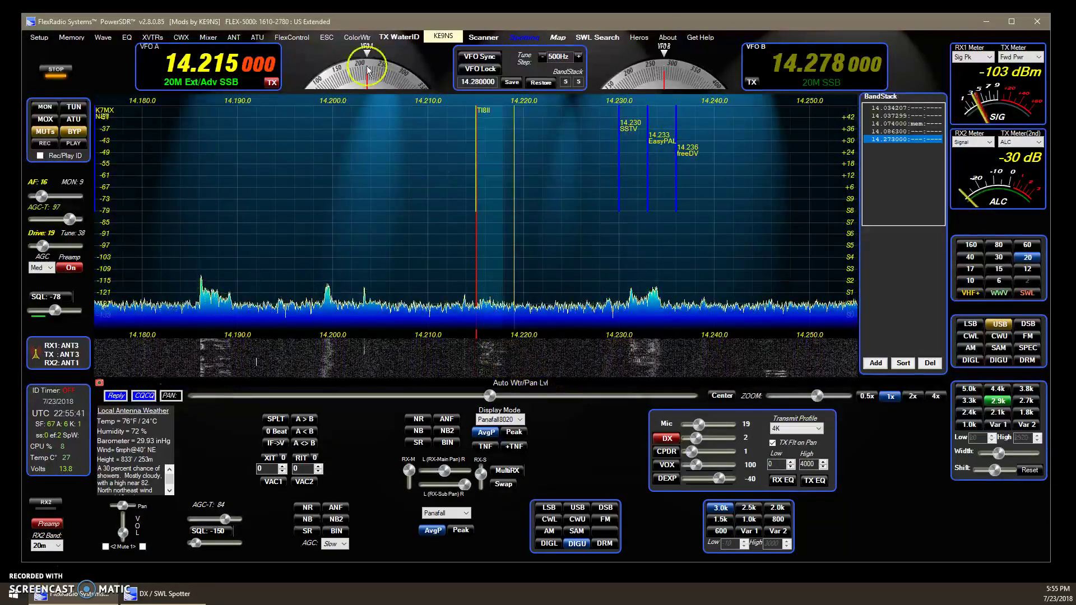
right_click(351, 39)
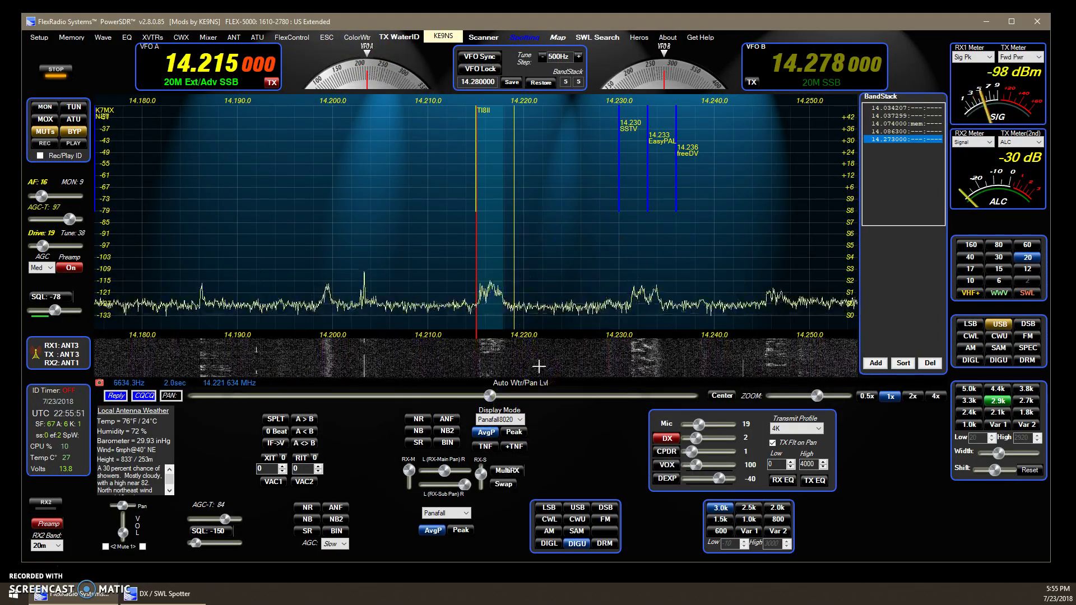
left_click(565, 335)
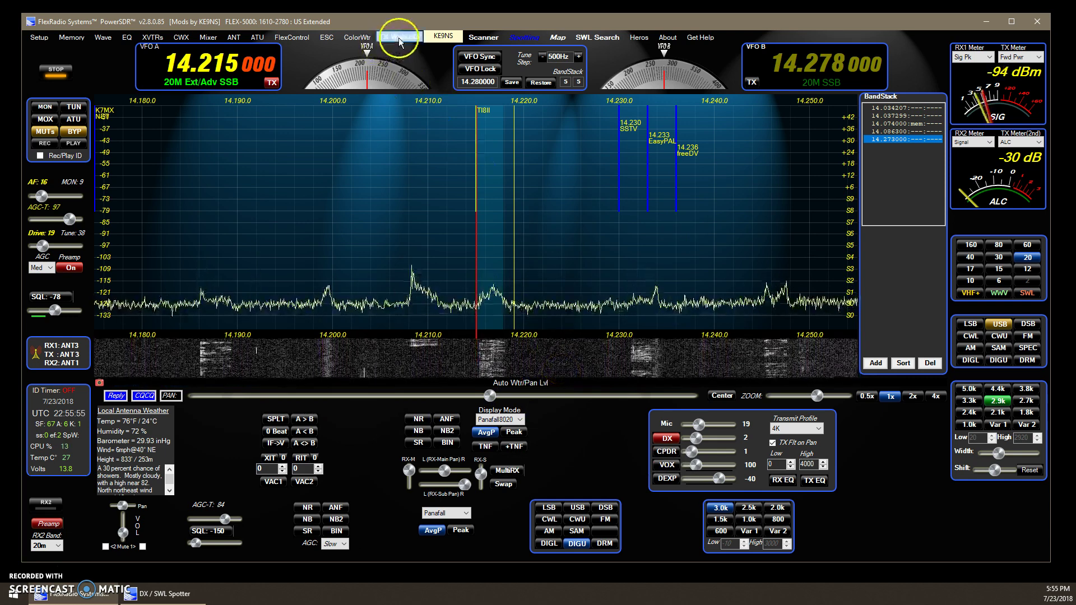
right_click(358, 39)
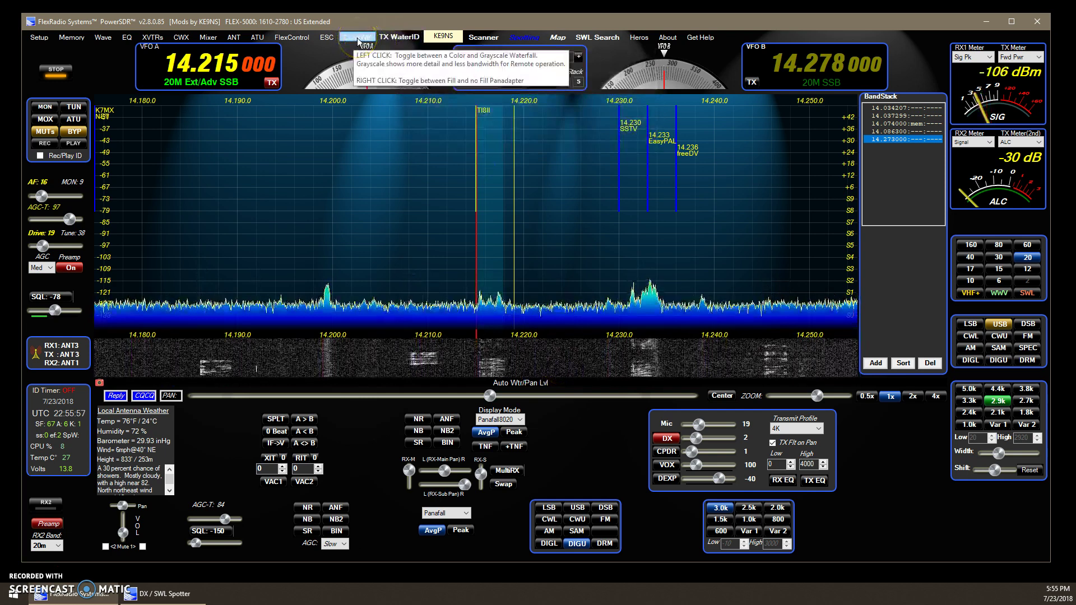
left_click(355, 39)
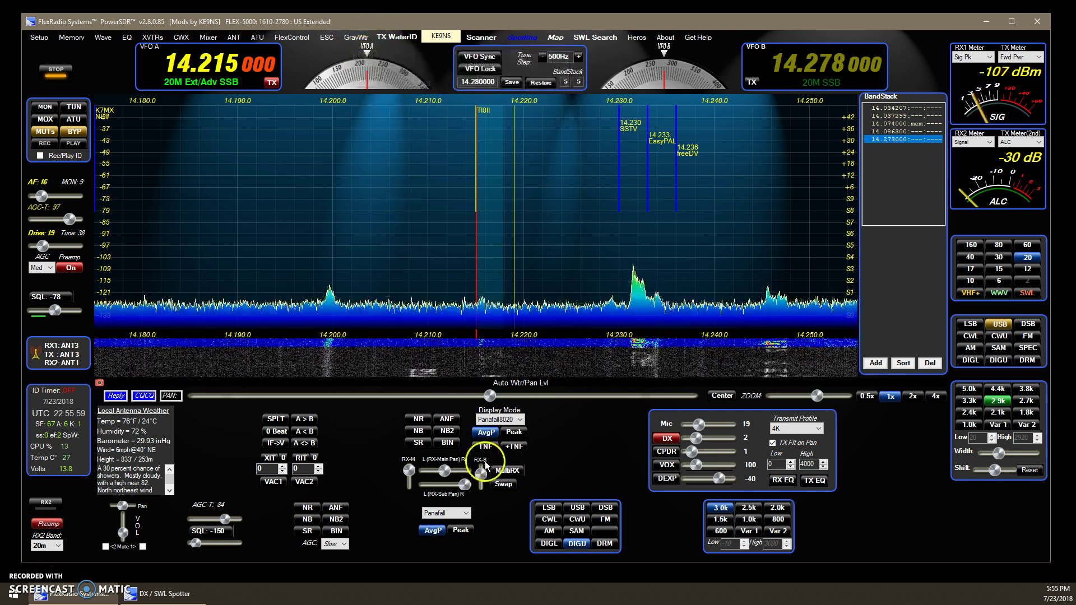